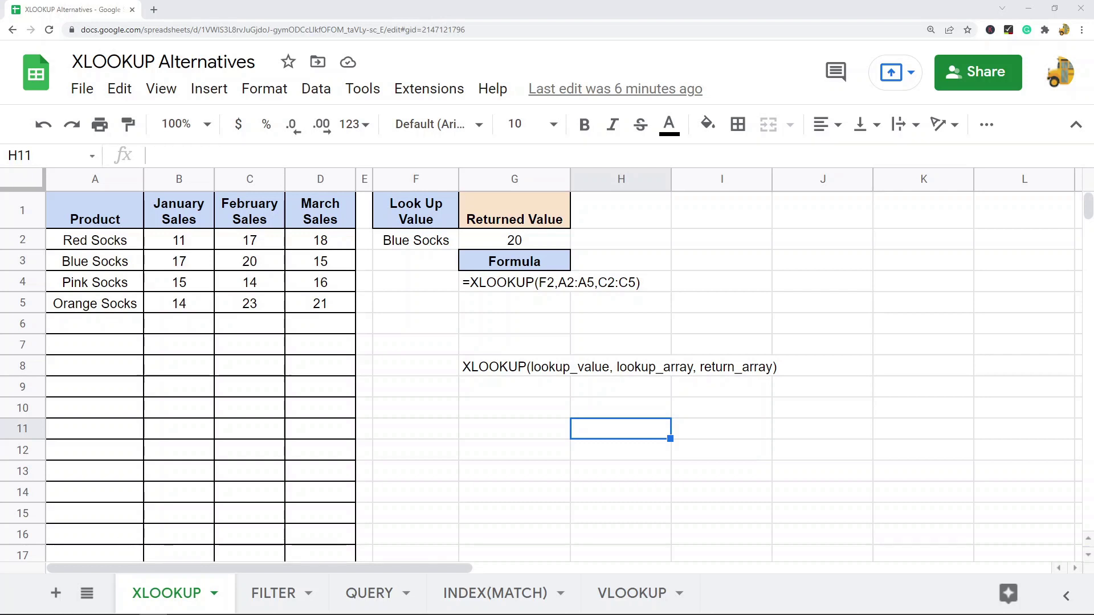
Step: Examine the XLOOKUP syntax note in G8, the product and monthly sales columns, and the look-up value in F2
left_click(499, 367)
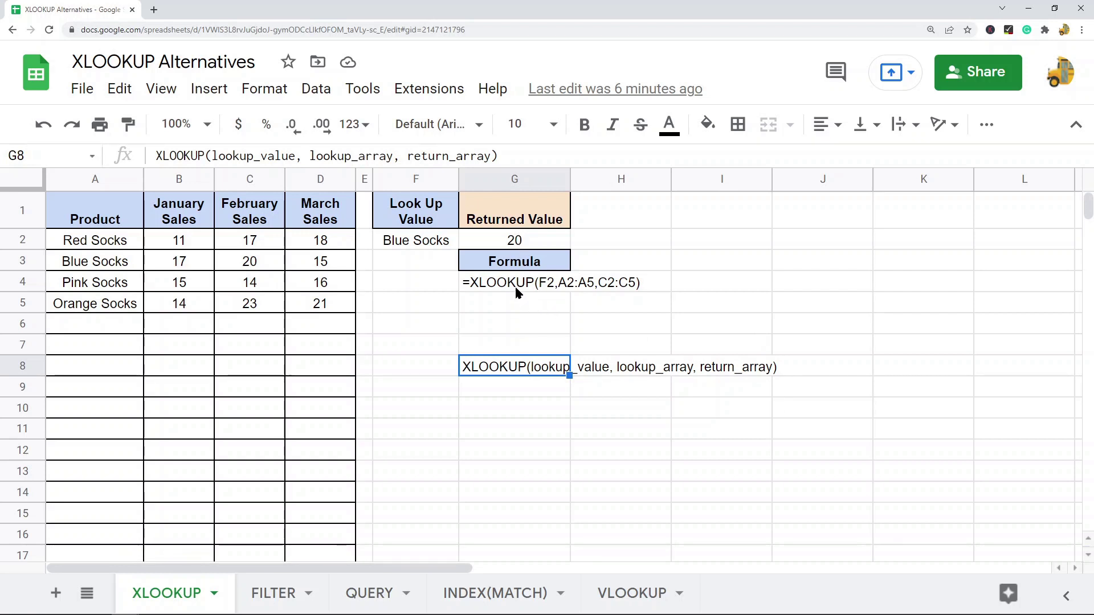
left_click(94, 180)
left_click_drag(183, 177, 315, 170)
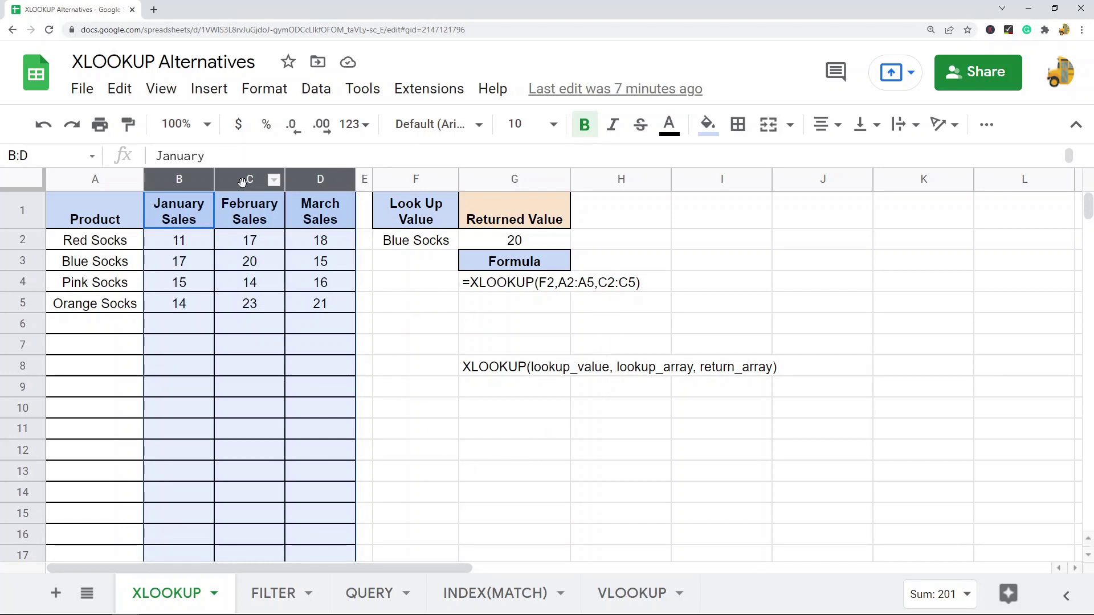
left_click(423, 243)
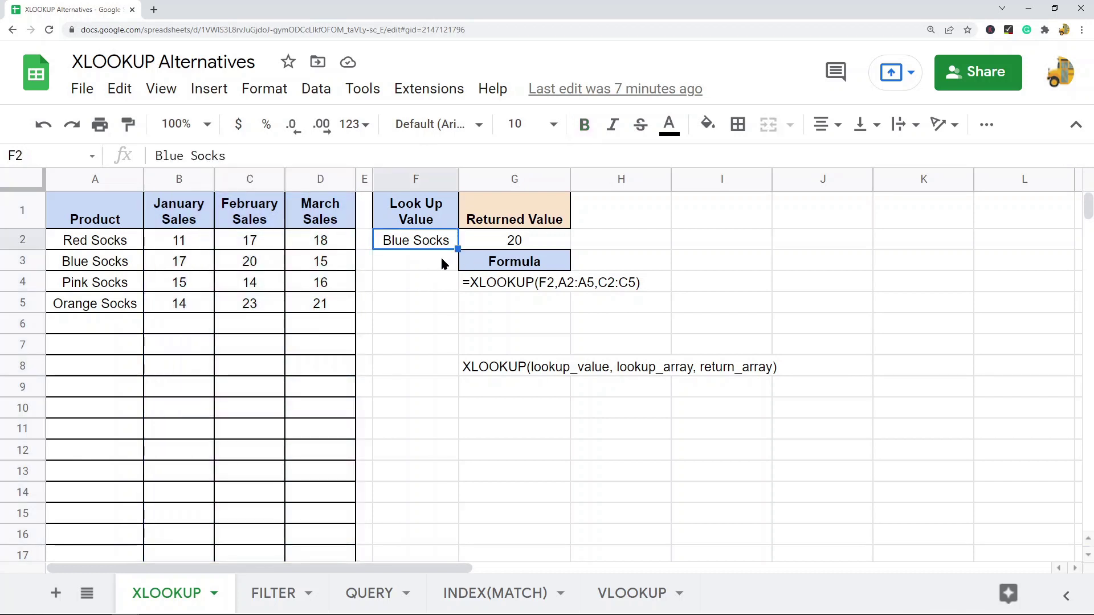
left_click(18, 179)
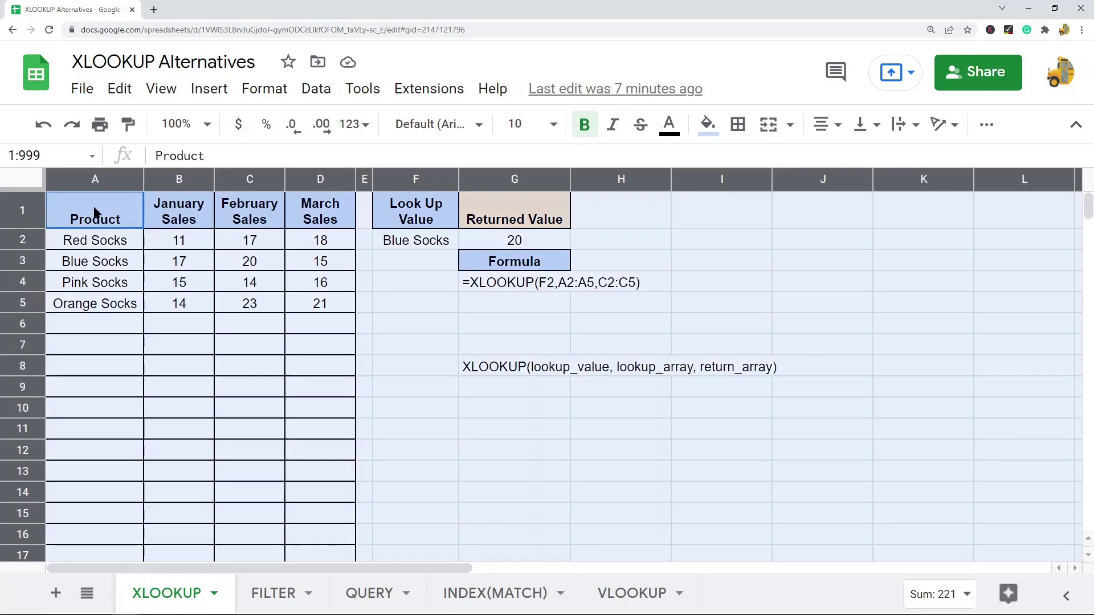
scroll(183, 375, "down", 2)
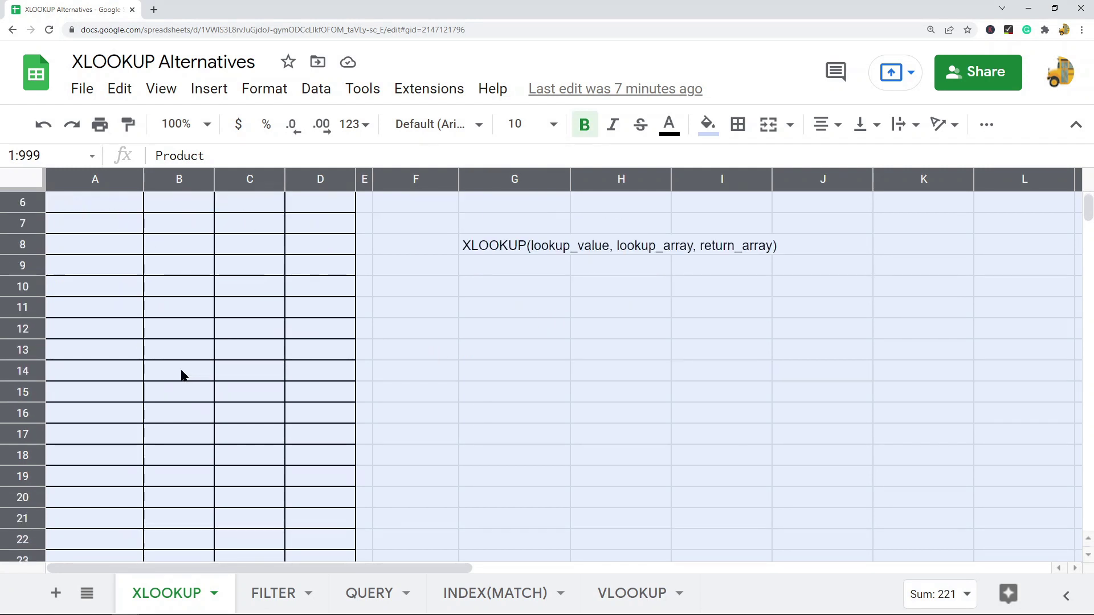
scroll(169, 370, "down", 1)
scroll(181, 379, "up", 3)
scroll(240, 416, "down", 3)
scroll(295, 451, "down", 1)
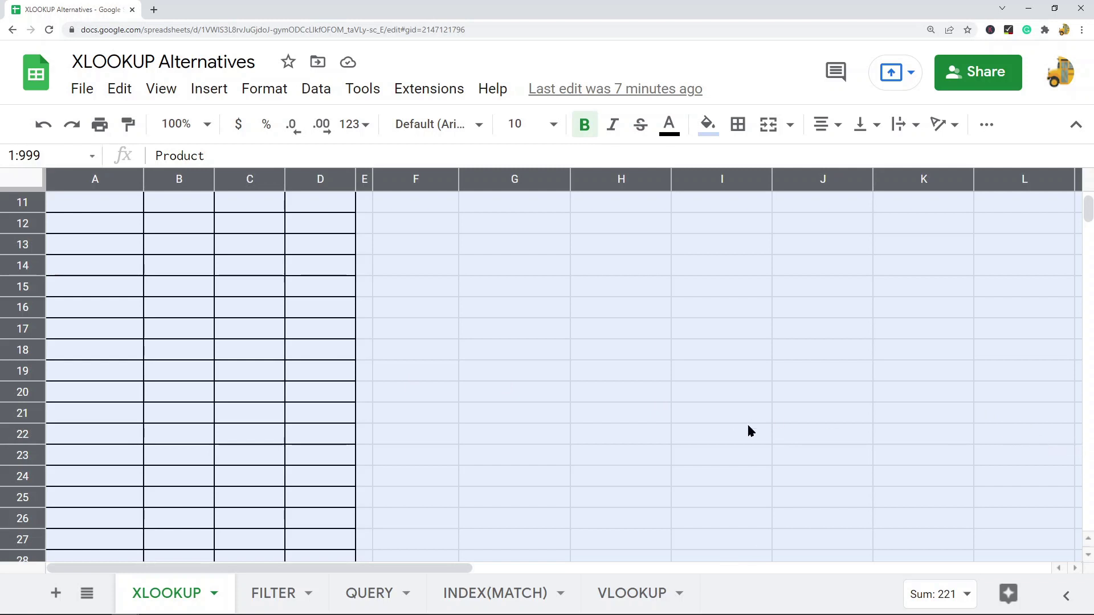
scroll(751, 426, "up", 4)
Step: Trace the example formula =XLOOKUP(F2,A2:A5,C2:C5) through the look-up value, the product range, the Blue Socks row and its February sales
left_click(425, 242)
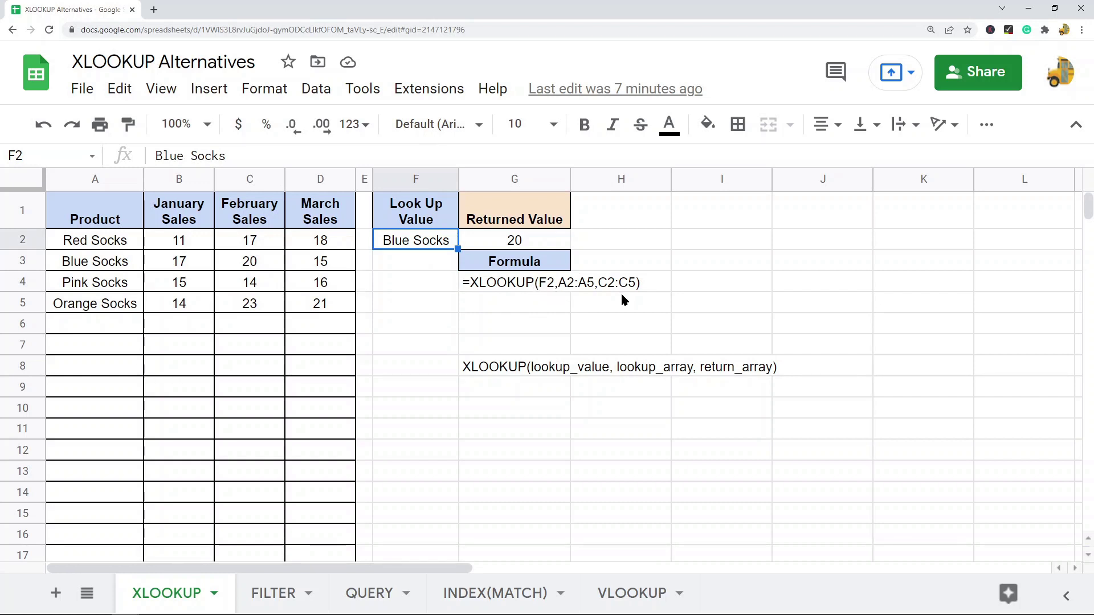
left_click(524, 240)
left_click(519, 288)
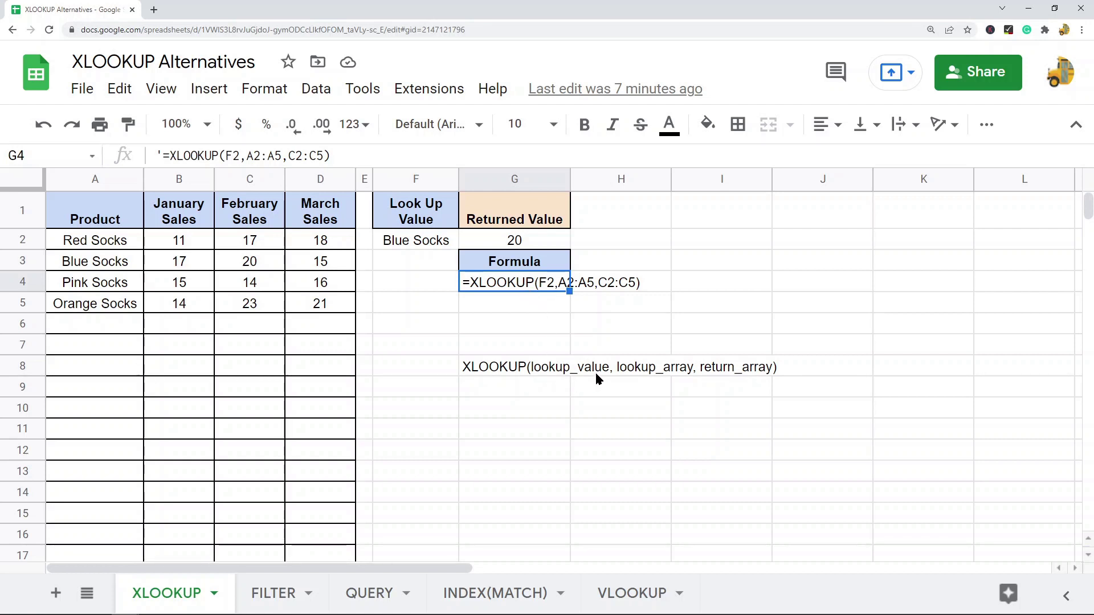
left_click(433, 244)
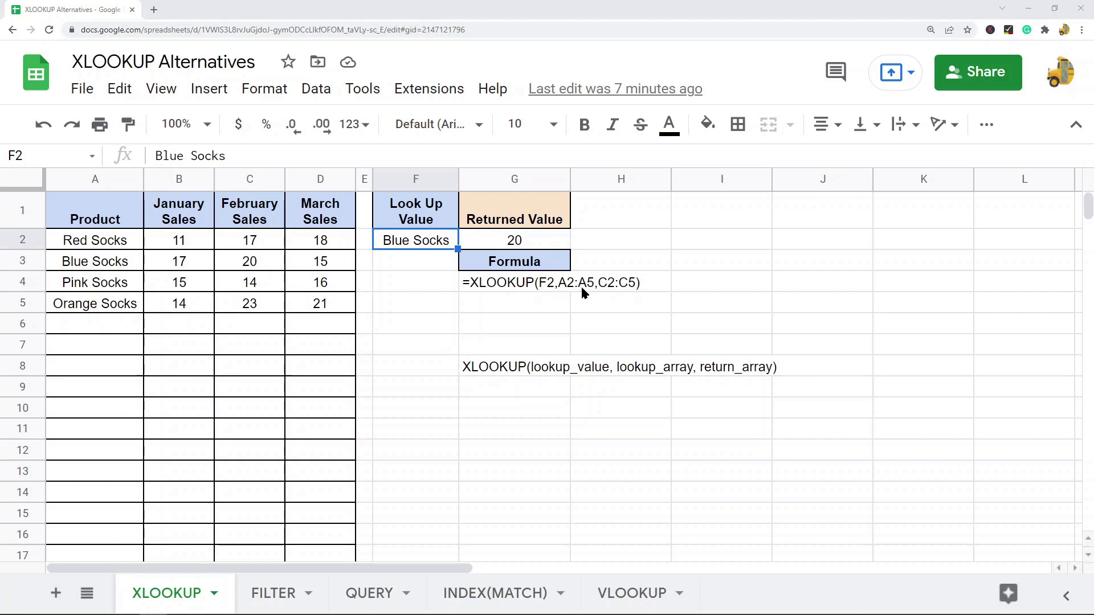
left_click_drag(106, 240, 106, 308)
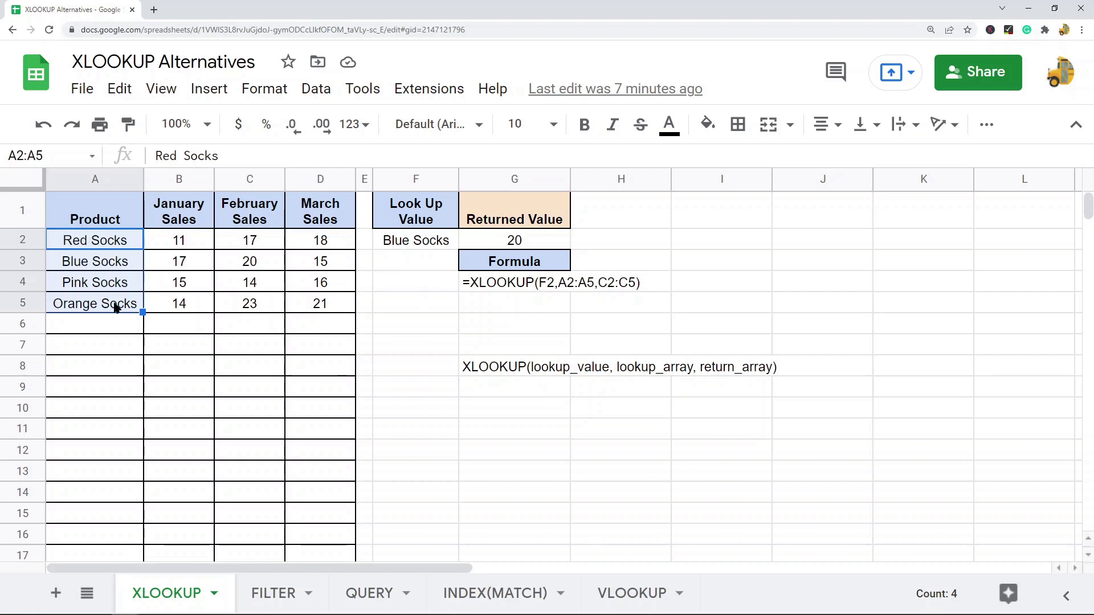
left_click(24, 262)
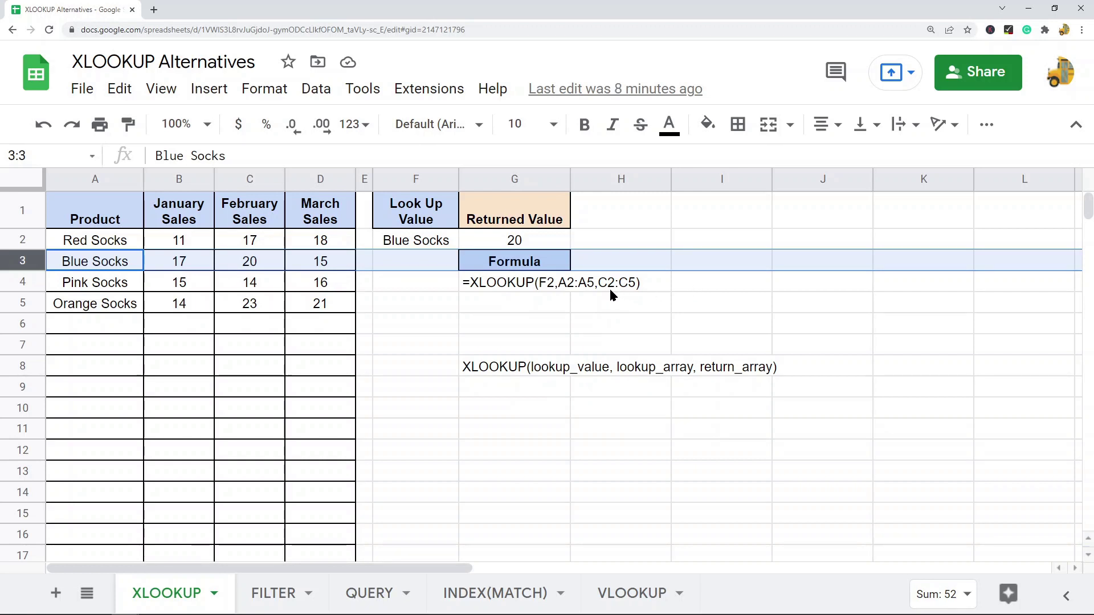
left_click(256, 267)
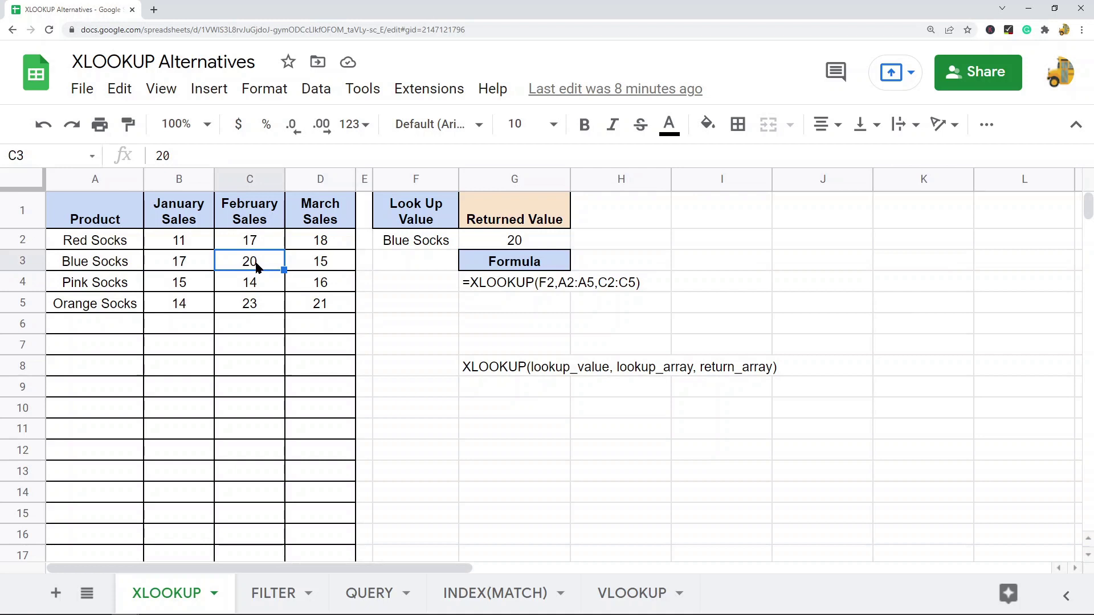
left_click(524, 245)
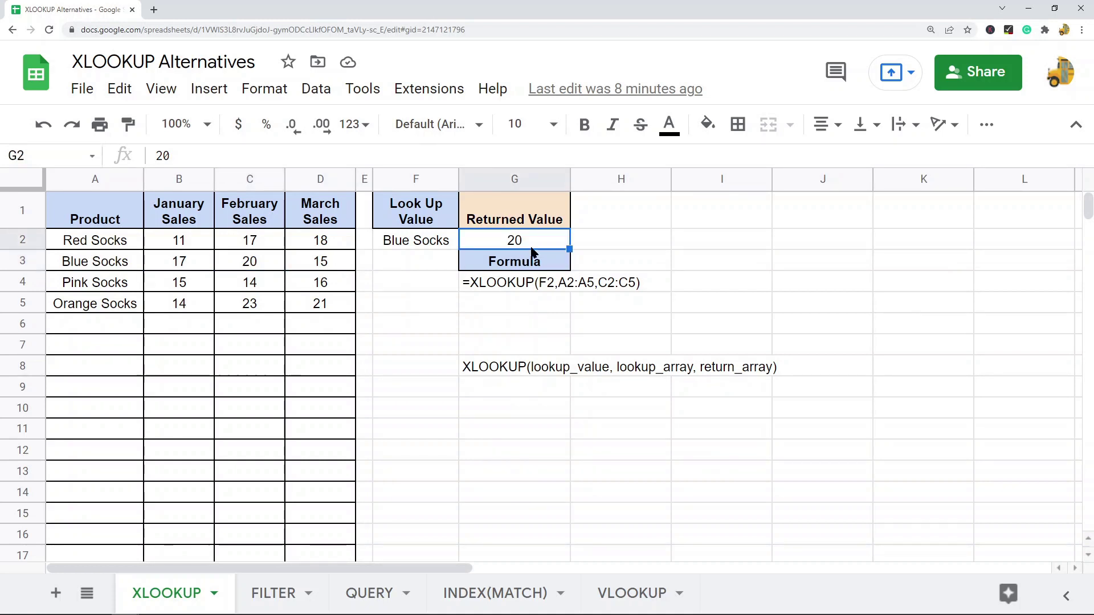
left_click(419, 246)
left_click_drag(80, 239, 85, 310)
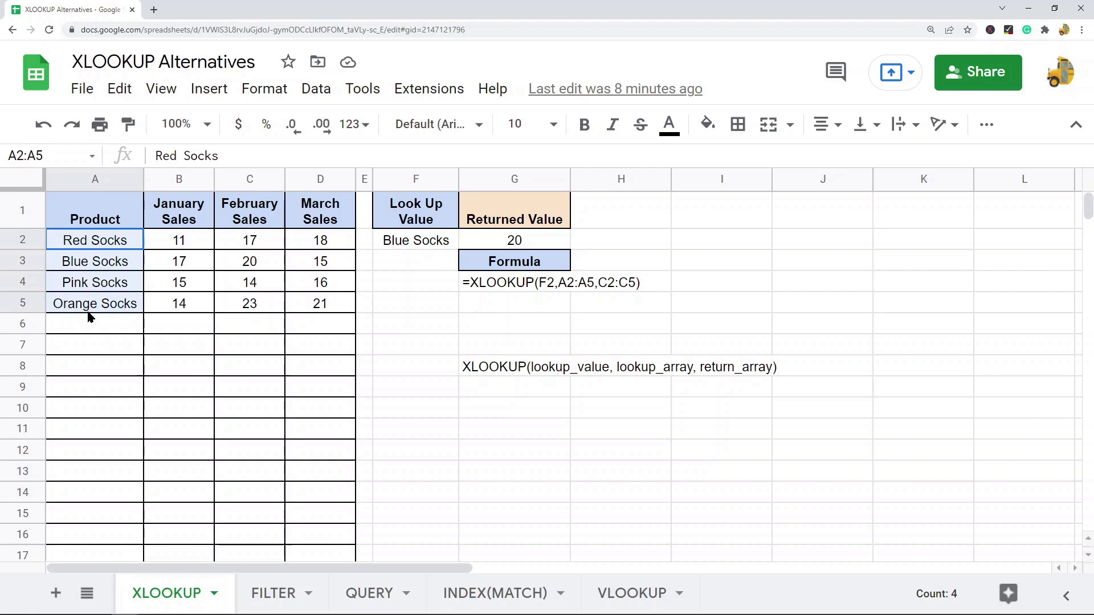
left_click(23, 261)
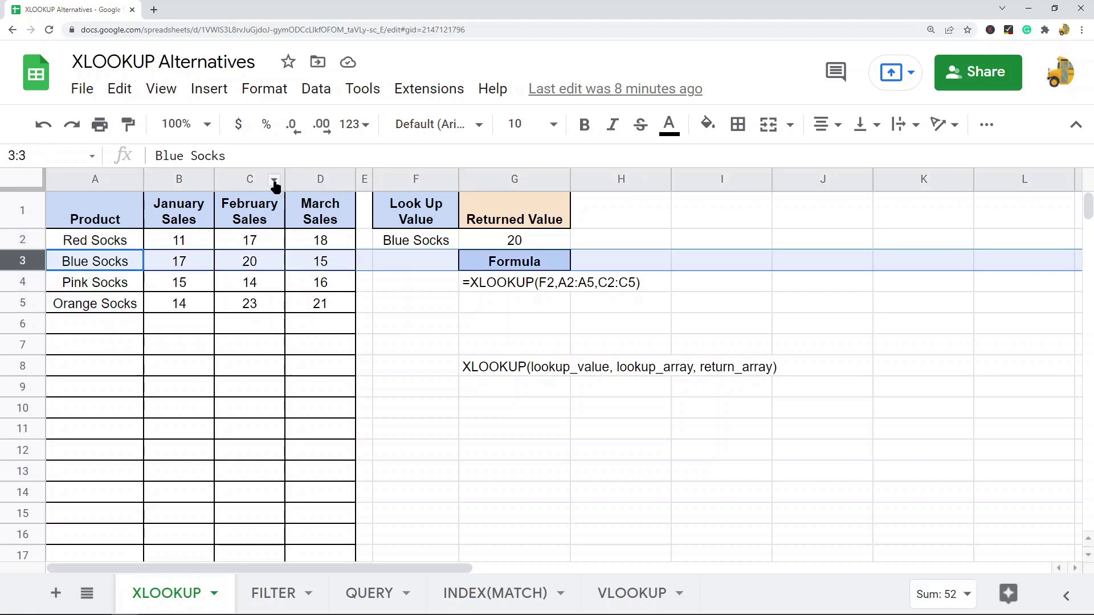
left_click(259, 264)
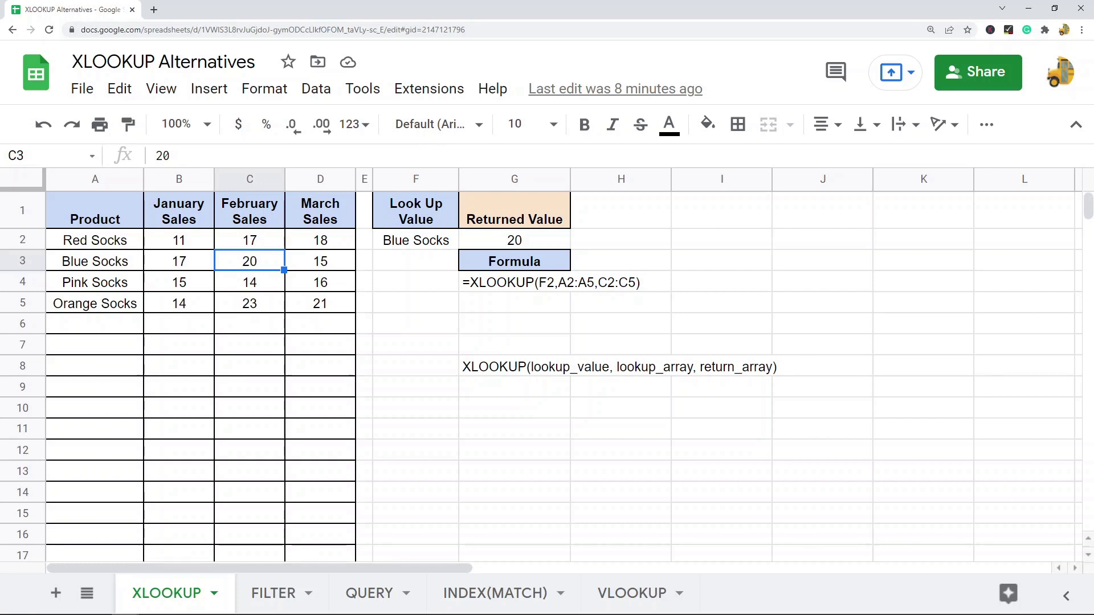
Step: Open the FILTER sheet and review its look-up value in F2 and the FILTER syntax note in G8
left_click(276, 594)
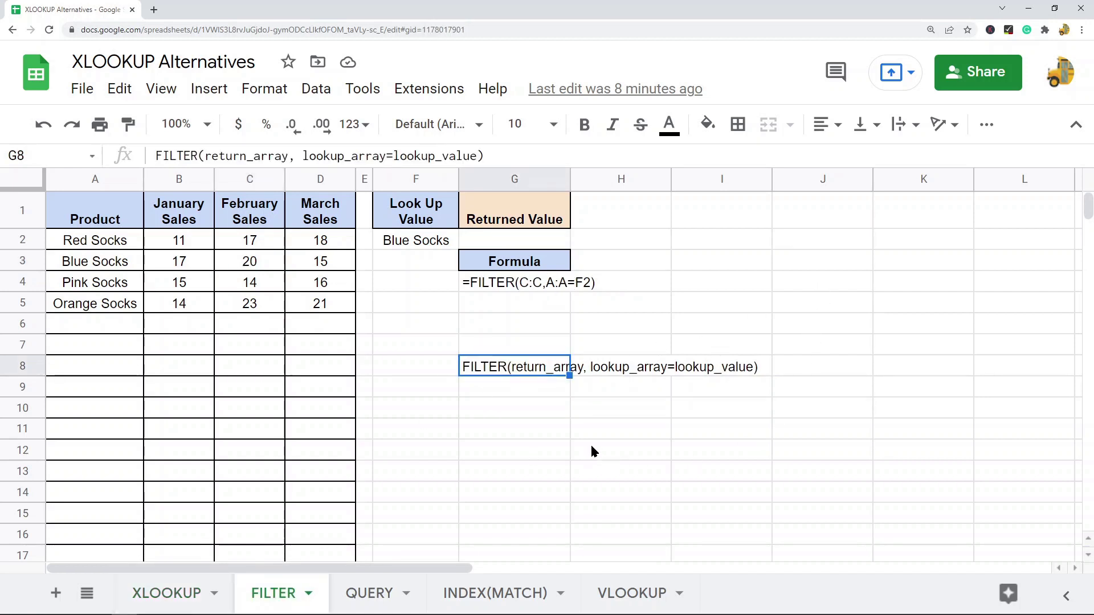
left_click(506, 441)
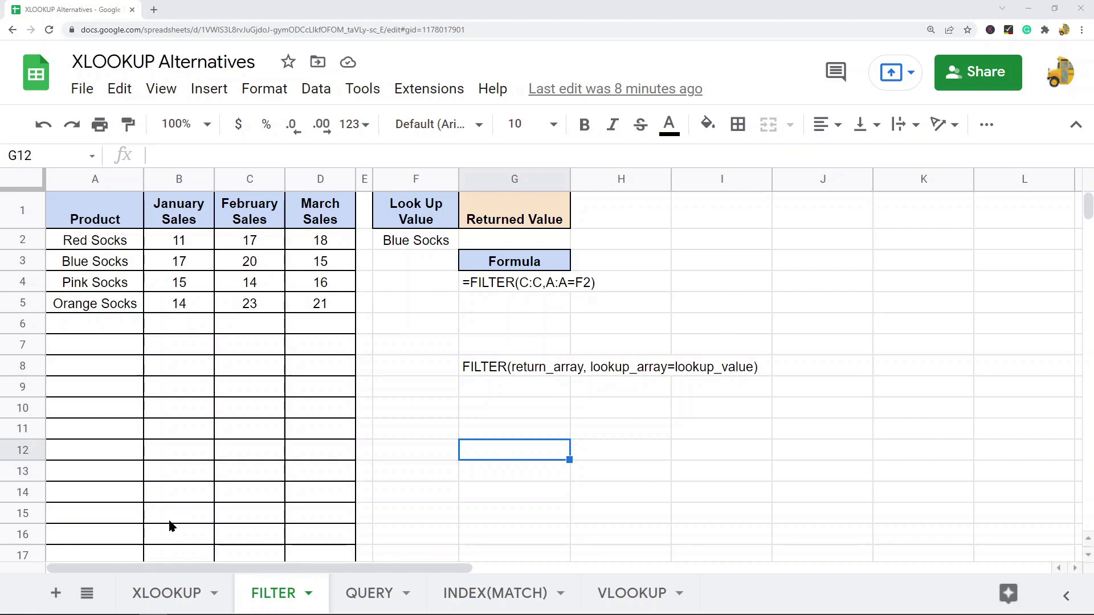
left_click(152, 593)
left_click(273, 593)
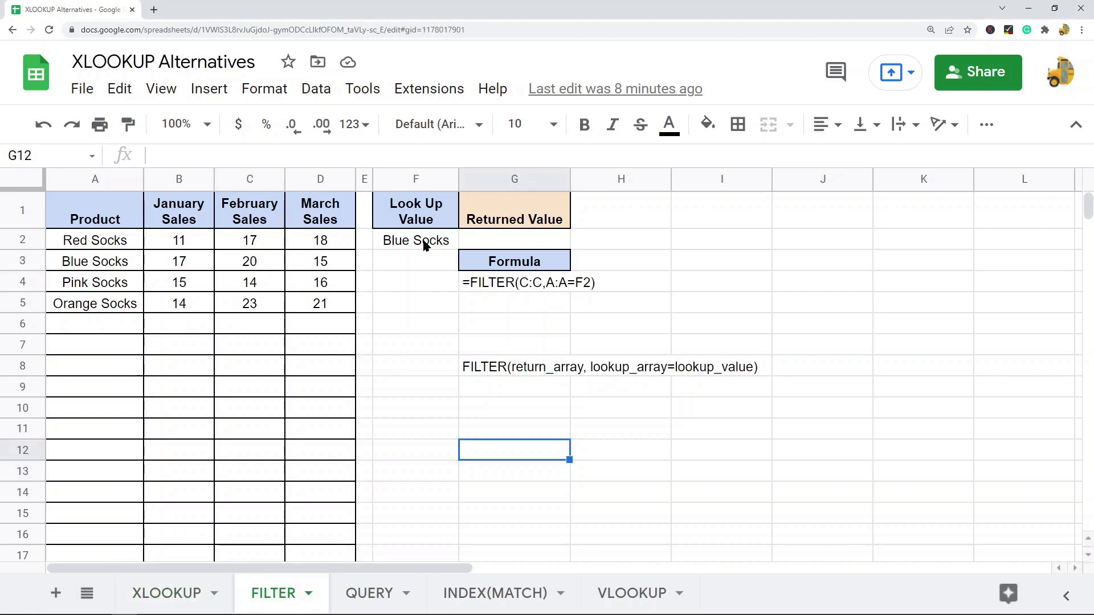
left_click(433, 246)
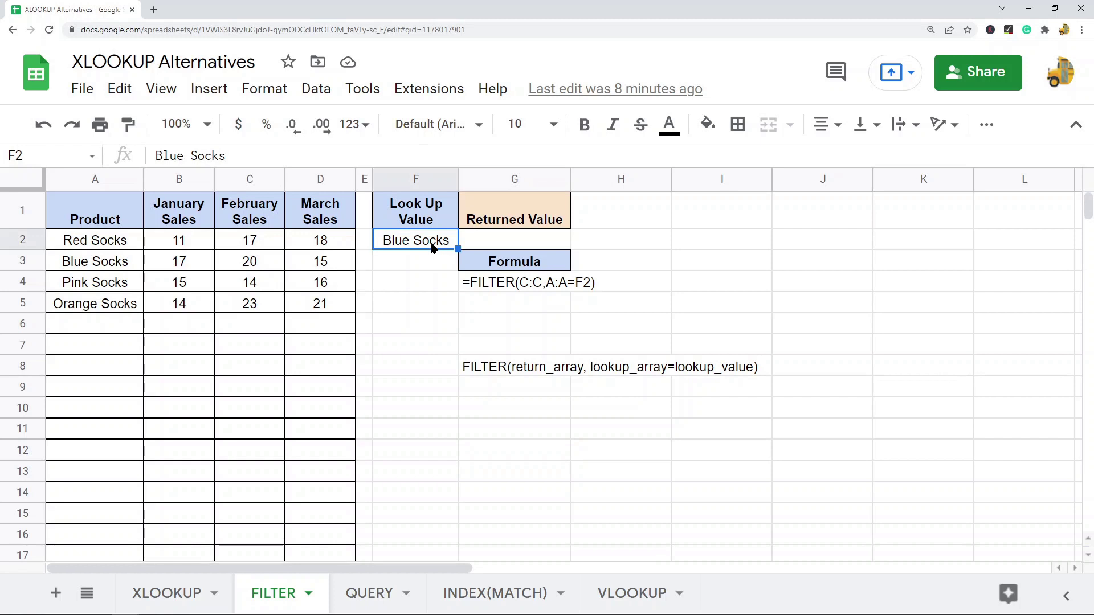
left_click(522, 371)
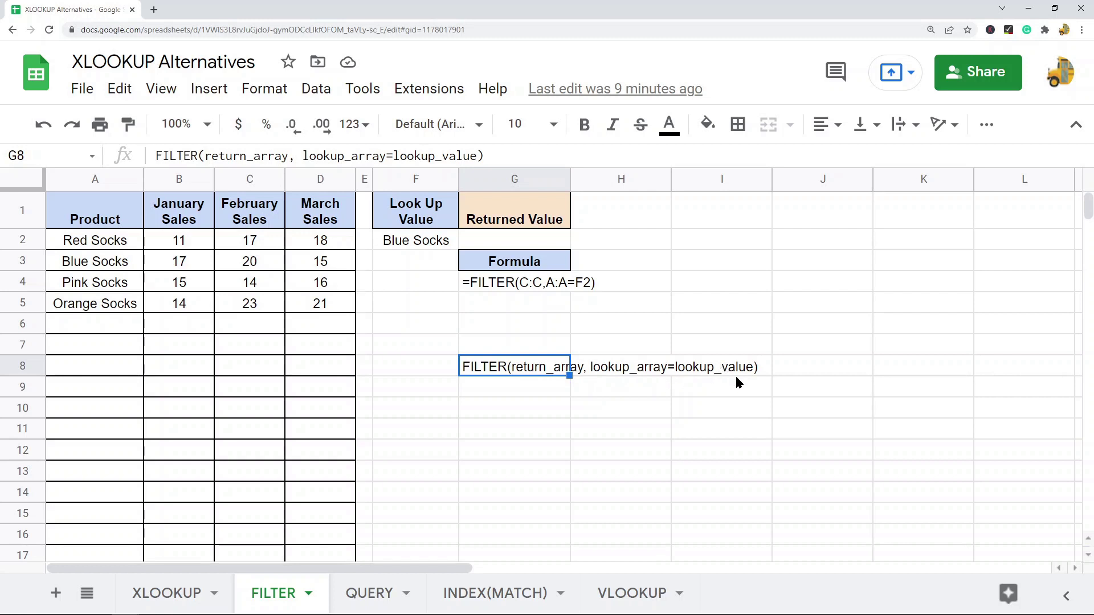
Step: Enter =FILTER(C:C,A:A=F2) in G2 to return the February sales for the product in F2
left_click(529, 249)
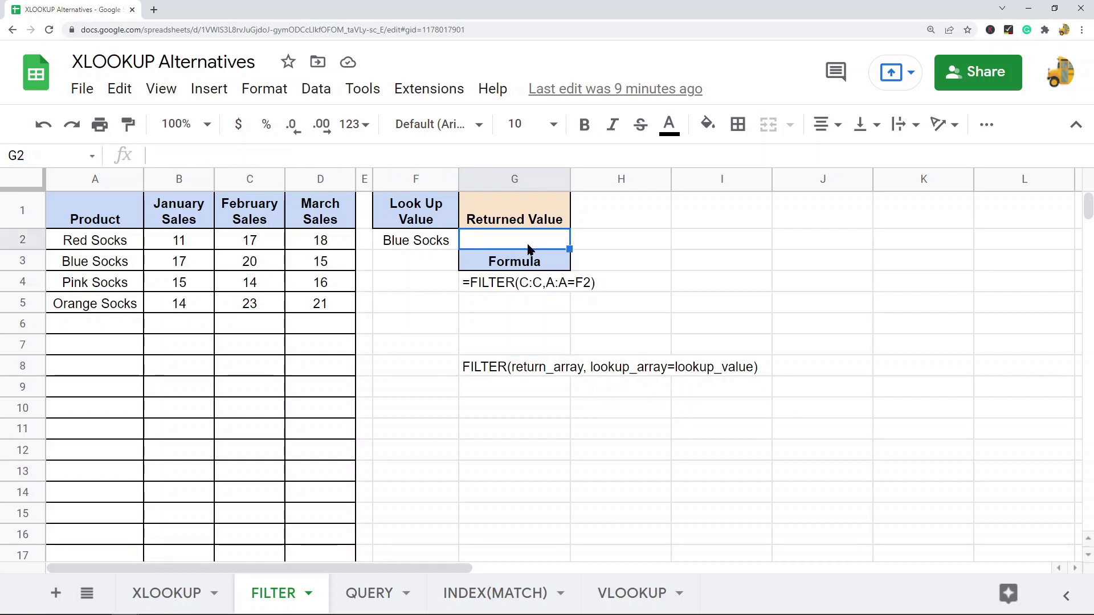
type("=FILTER(C:C")
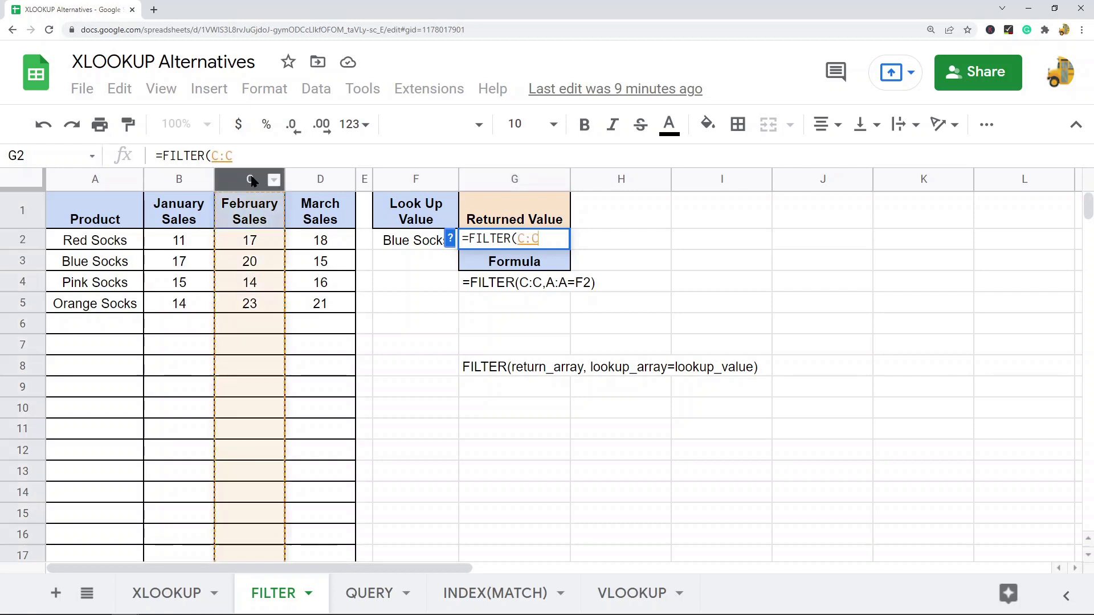
left_click(248, 179)
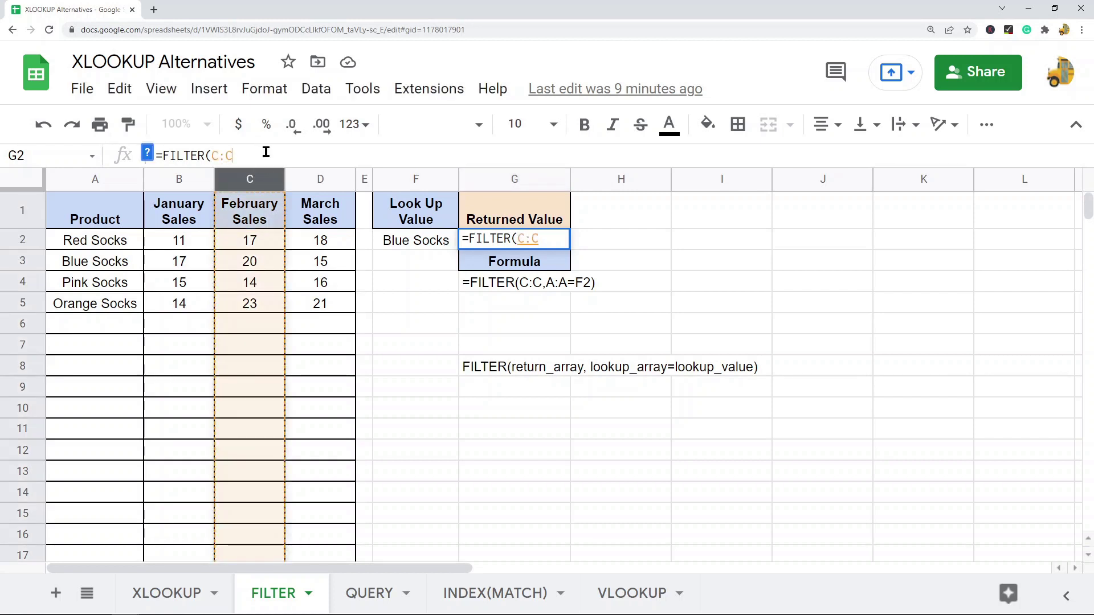
type(",")
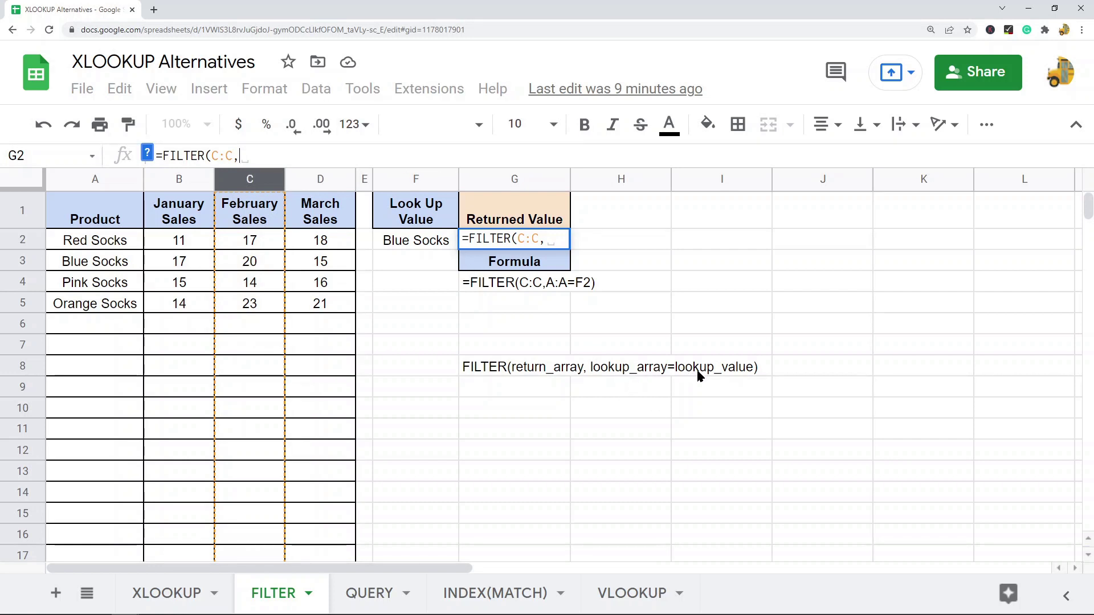
left_click(95, 179)
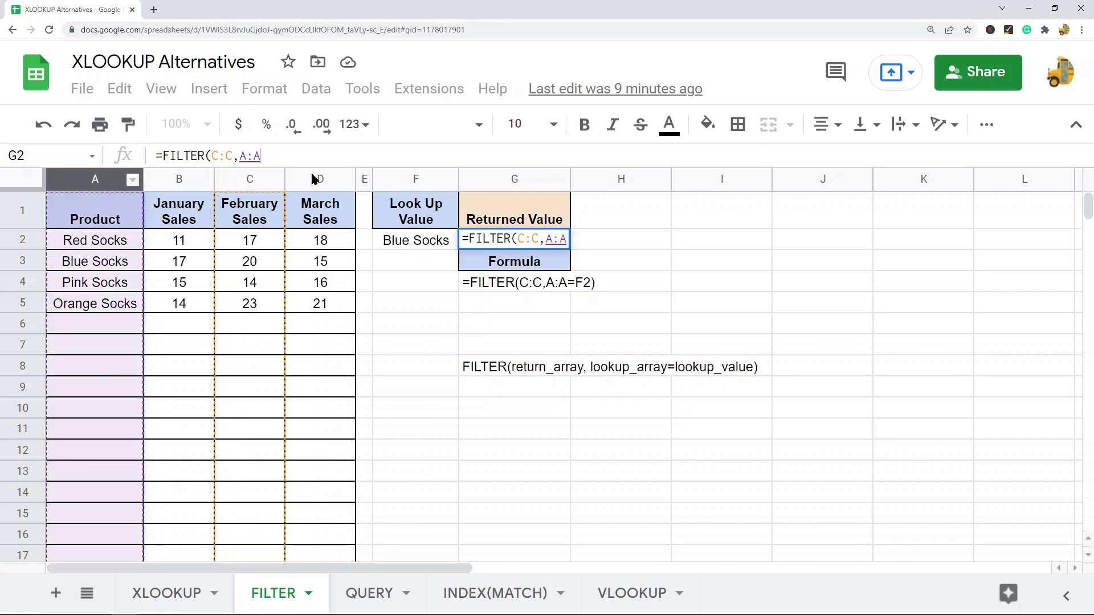
type("=")
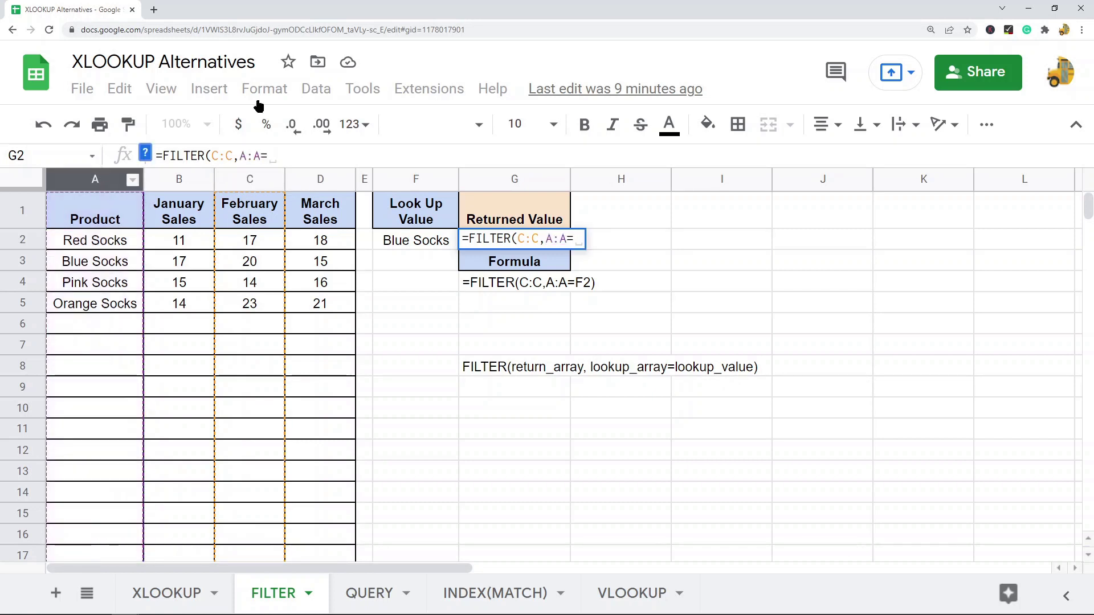
left_click(415, 242)
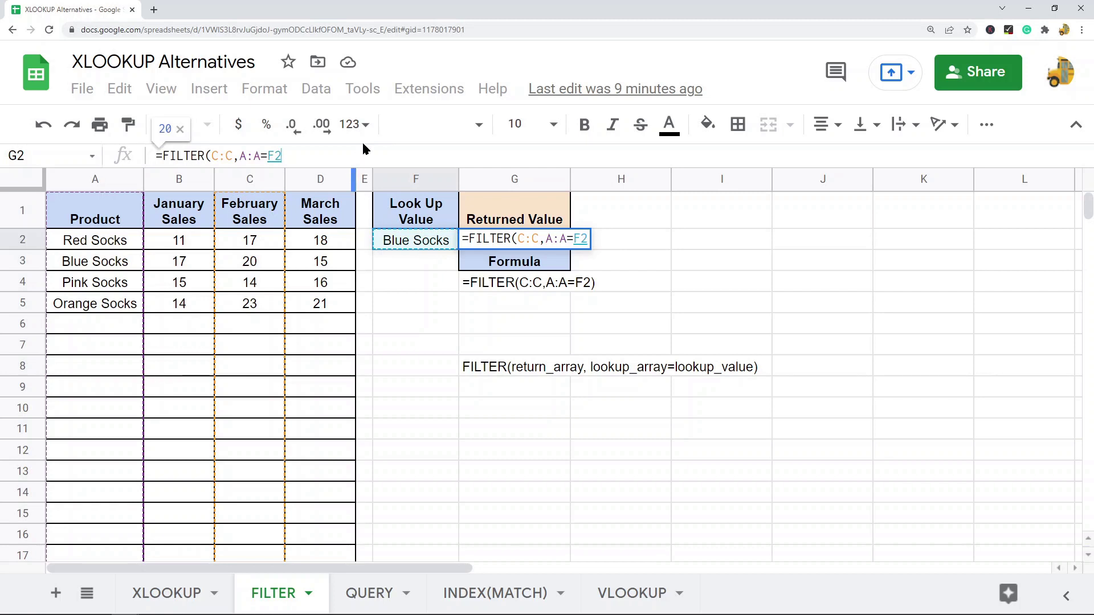
type(")")
key("Return")
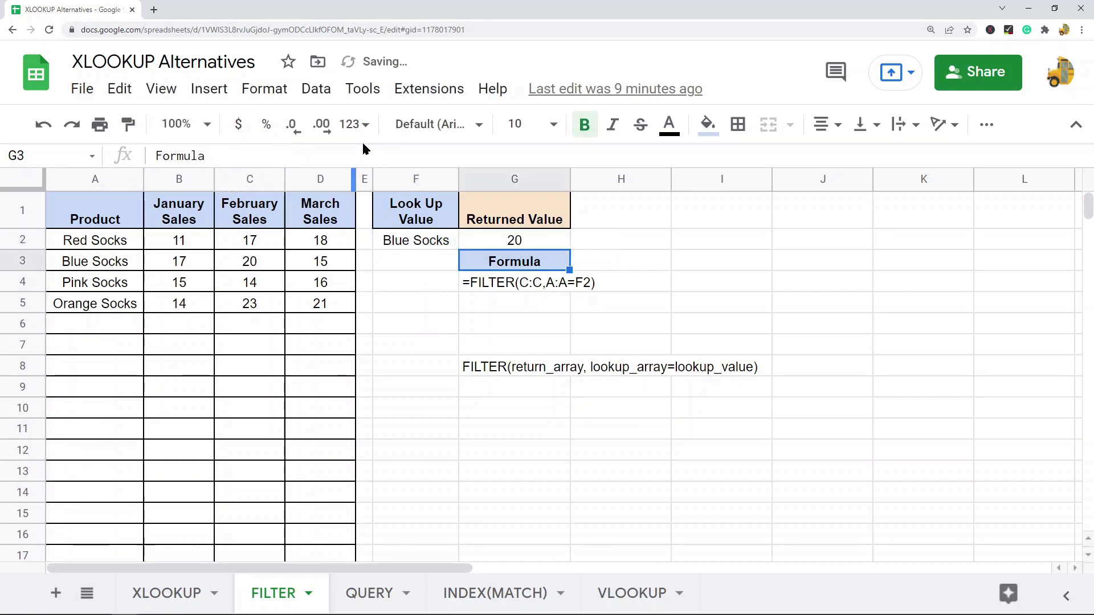
Step: Review the FILTER formula in G2 against its return column C and look-up column A
left_click(531, 240)
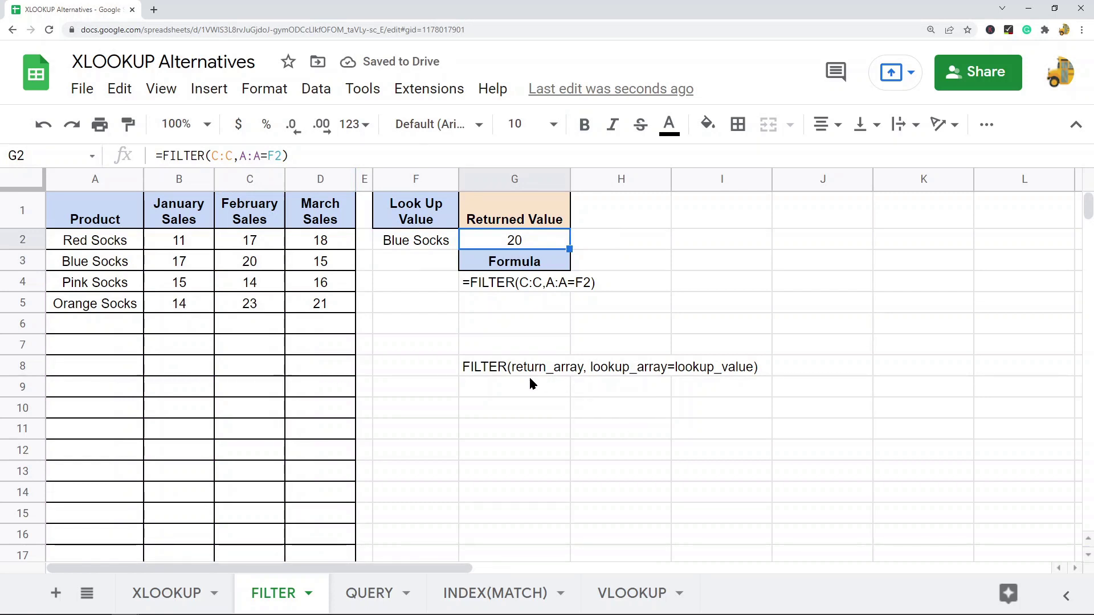
left_click(244, 179)
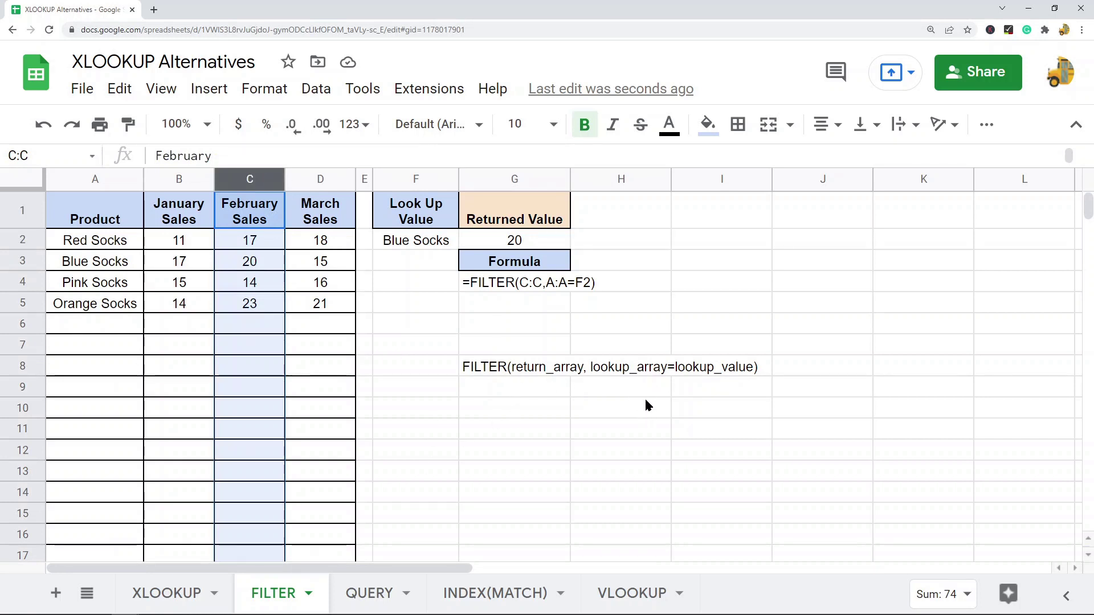
left_click(95, 179)
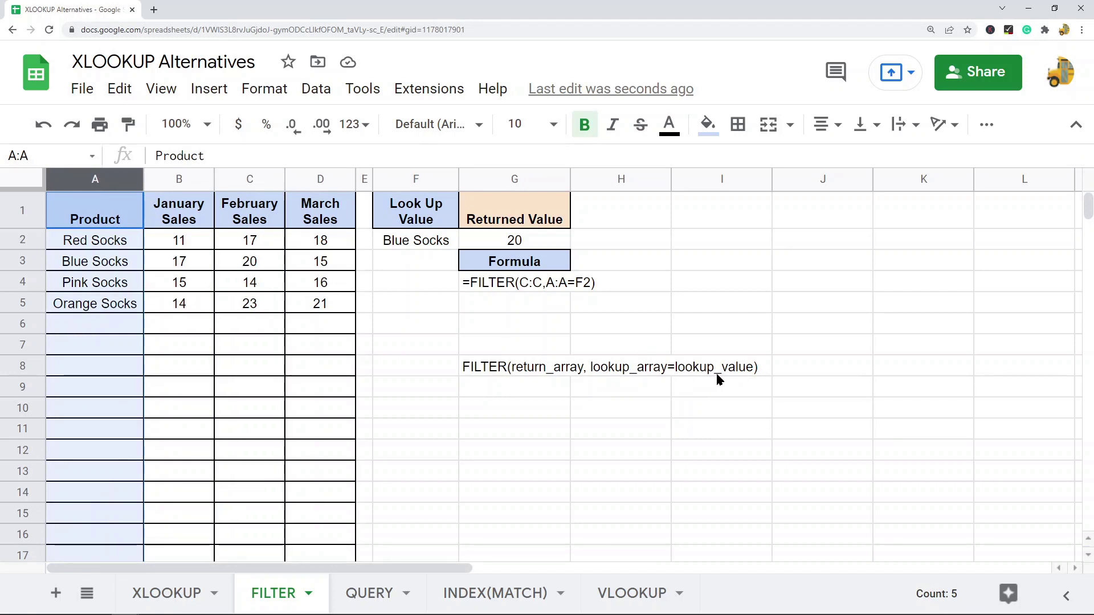
left_click(520, 242)
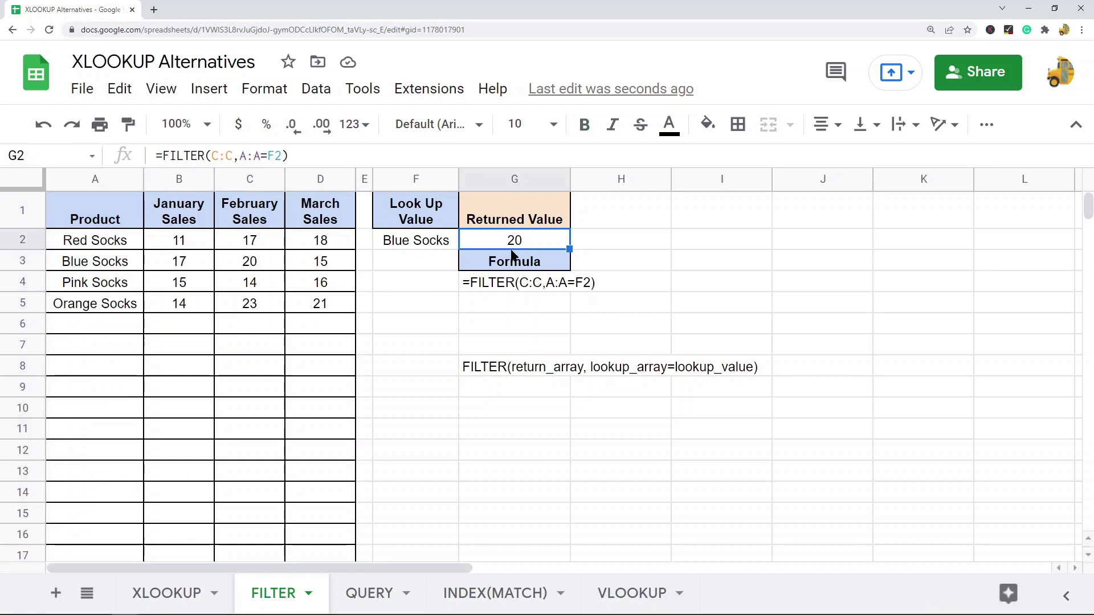
left_click(266, 155)
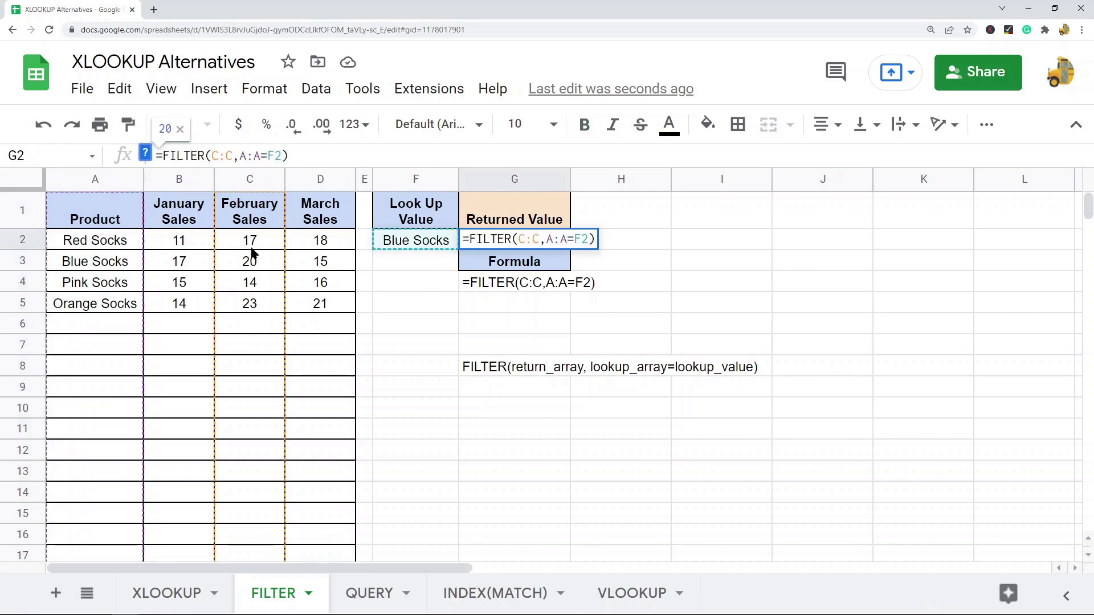
key("Escape")
left_click(249, 179)
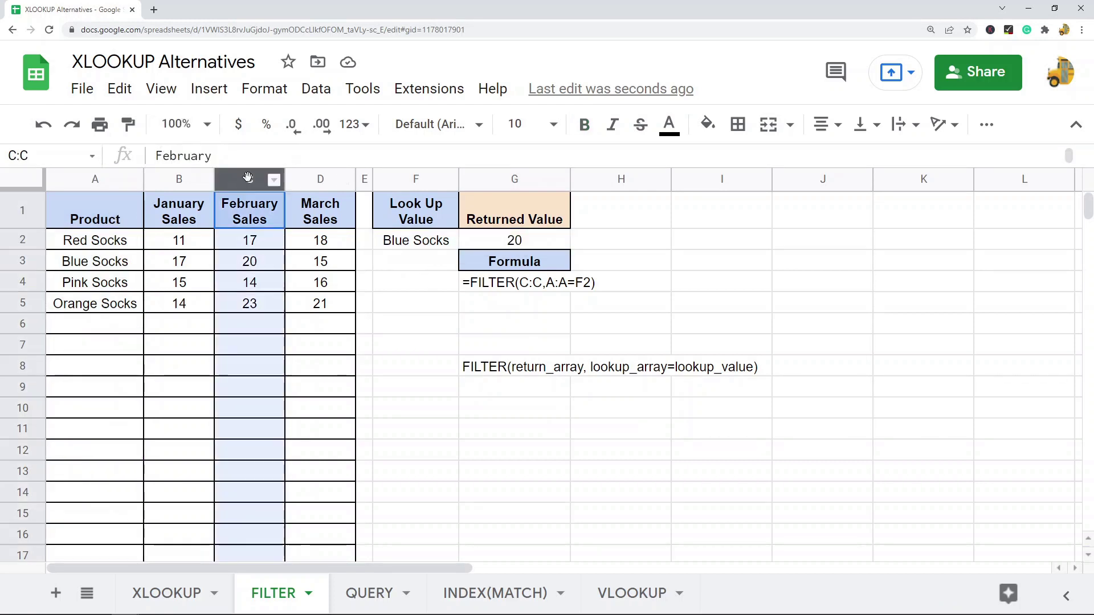
Step: Review the FILTER condition by checking look-up column A, the Blue Socks cell and the equals sign in the G4 formula
left_click(90, 181)
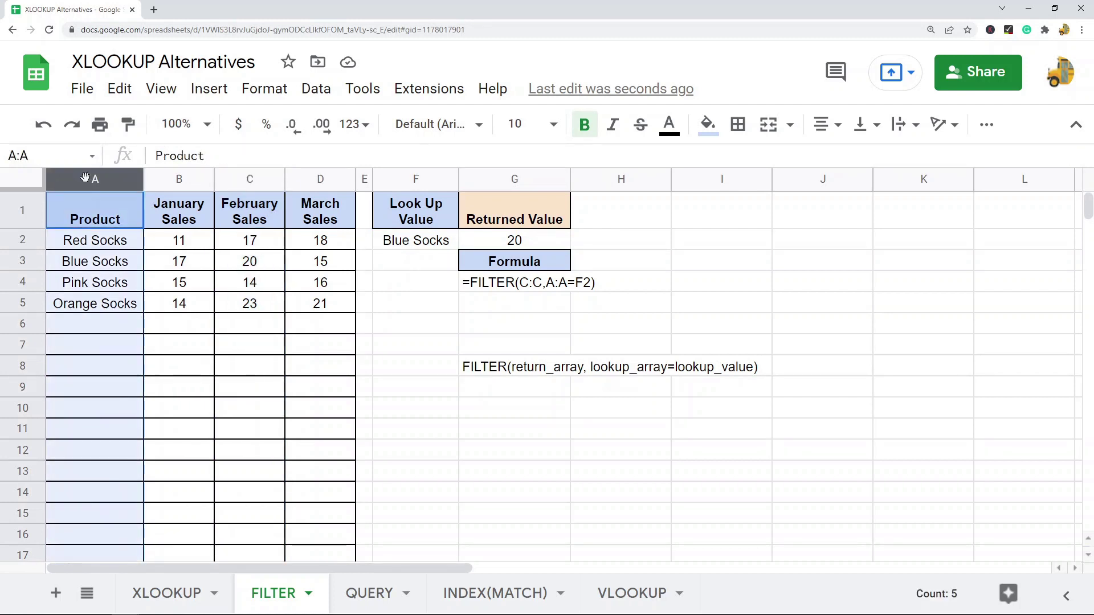
left_click(110, 264)
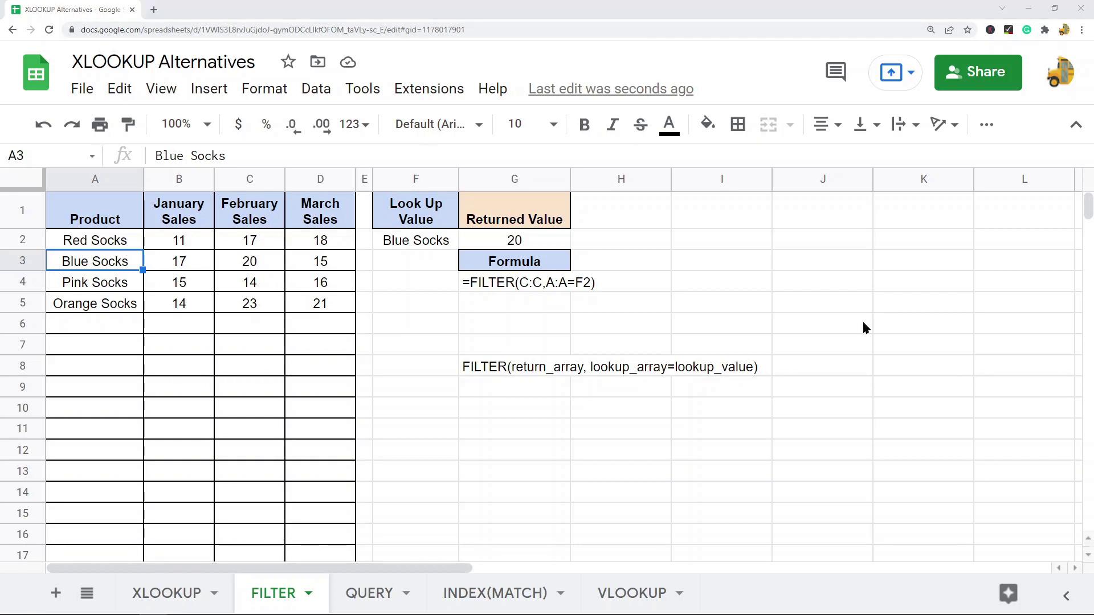
left_click(538, 284)
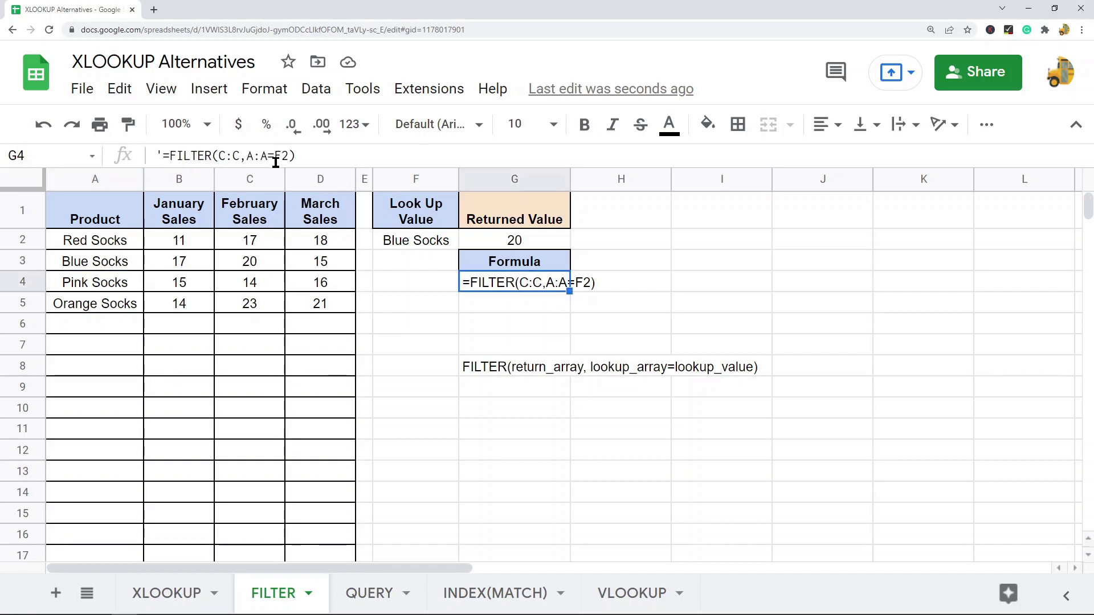
left_click_drag(275, 158, 268, 157)
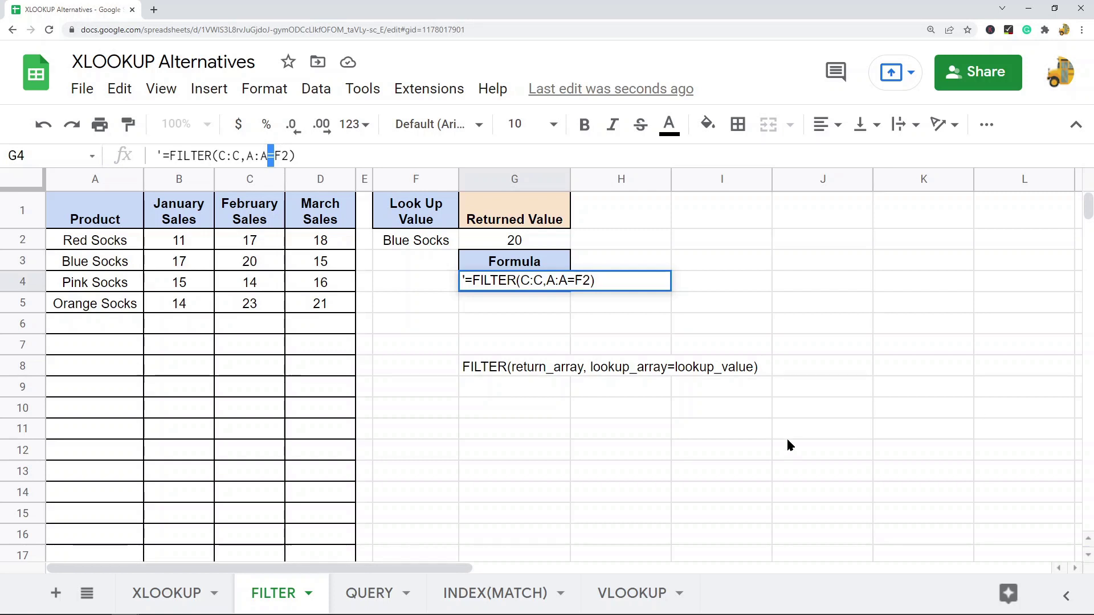
left_click(559, 427)
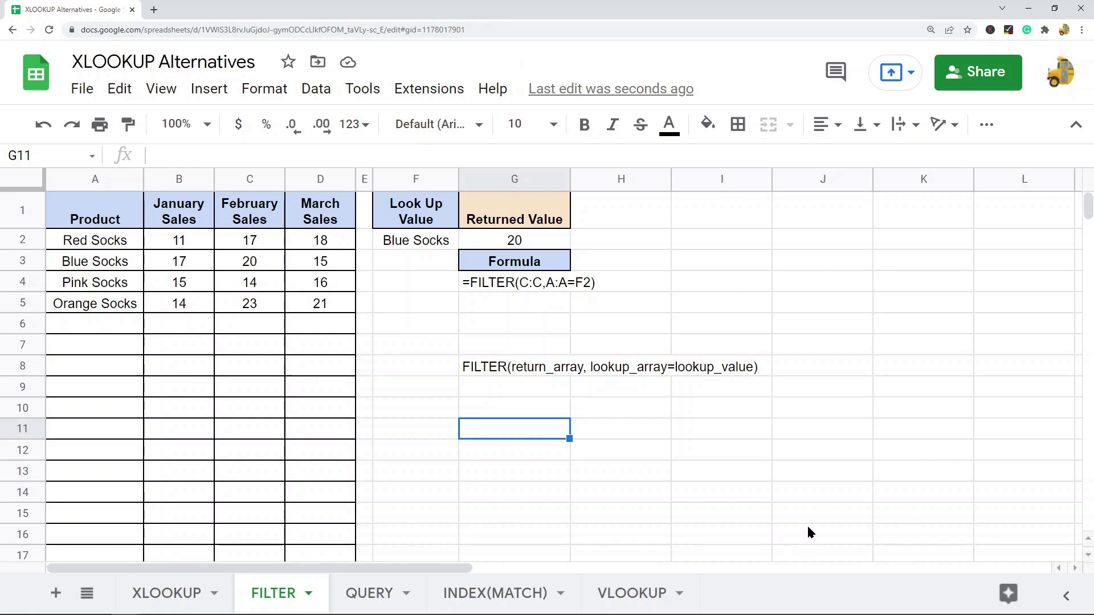
Step: Open the QUERY sheet and examine the syntax note in G8, including the quotes and ampersand before lookup_value
left_click(382, 593)
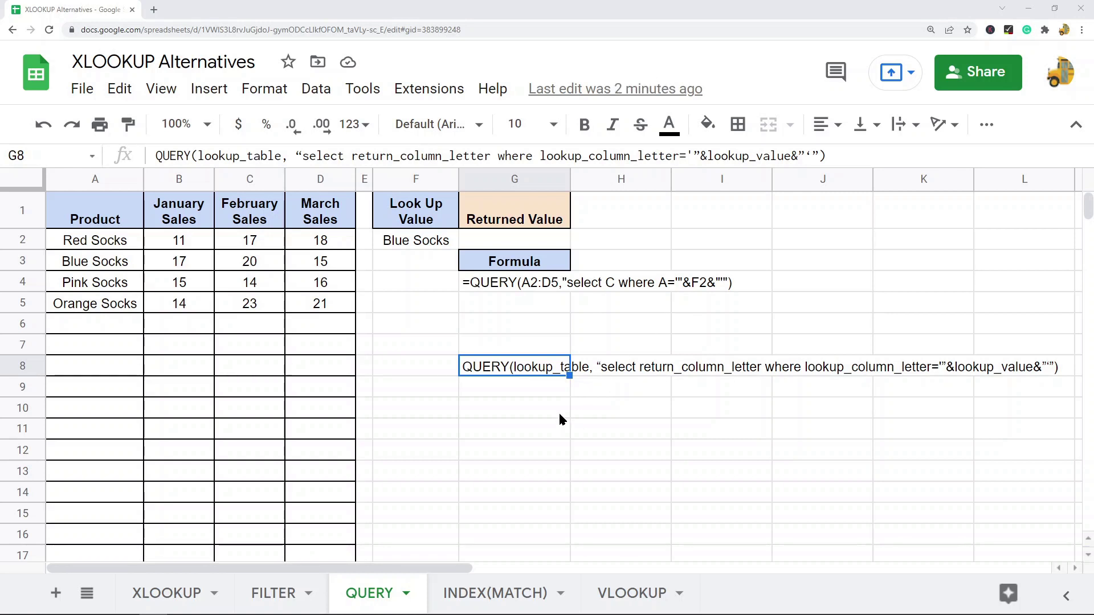
left_click(606, 431)
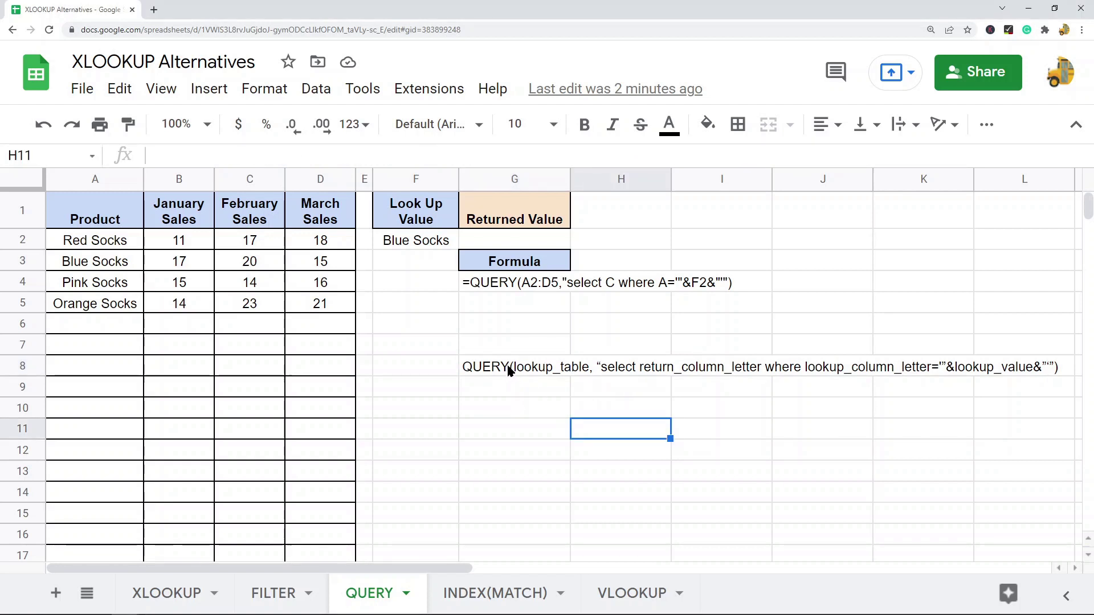
left_click(510, 371)
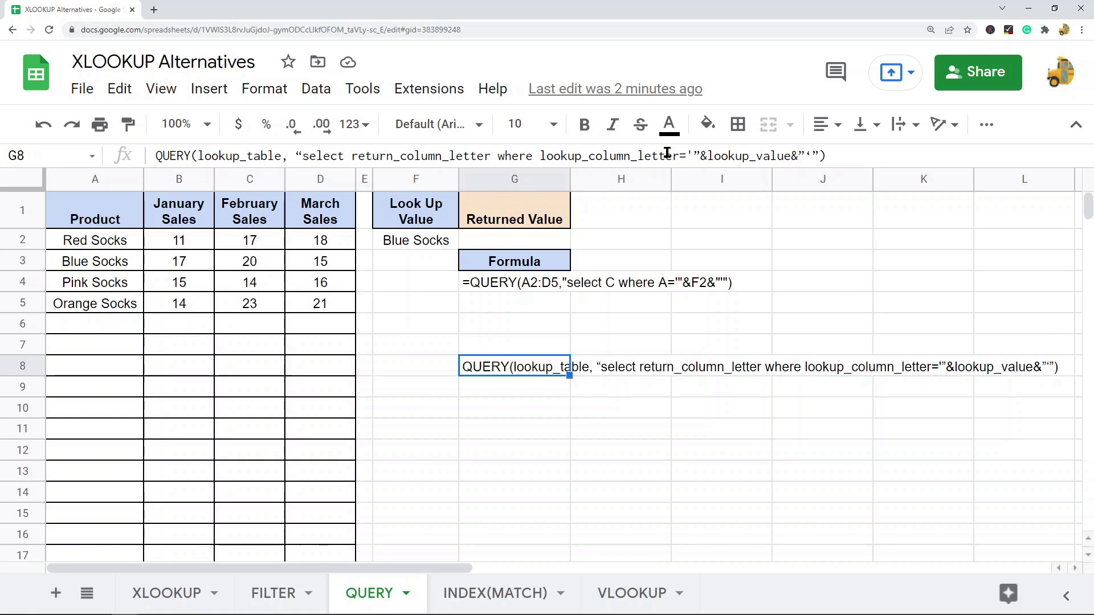
left_click_drag(688, 155, 707, 155)
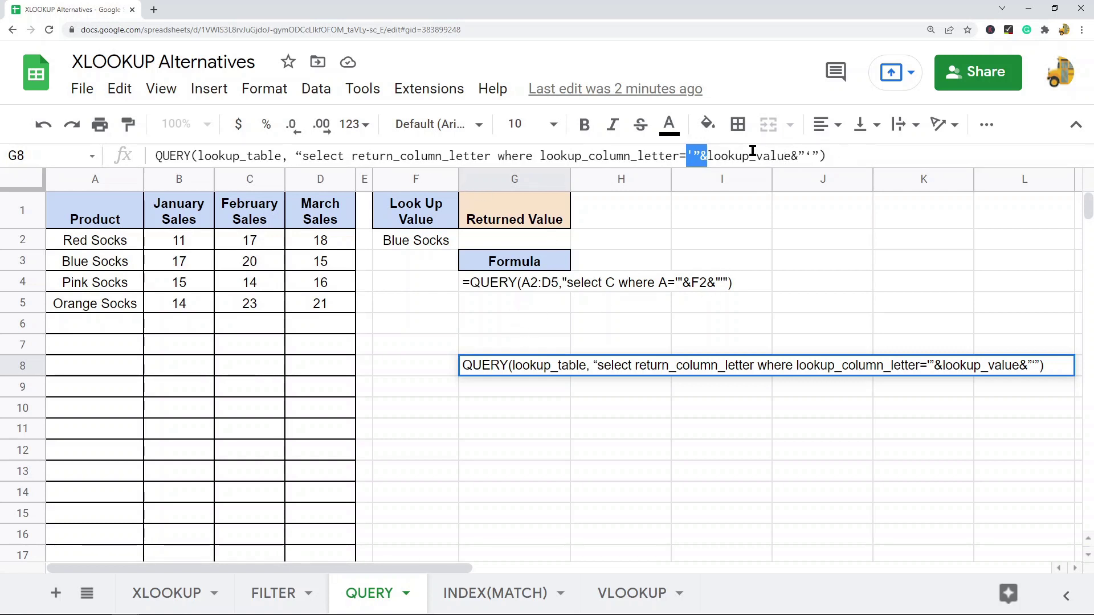
Step: Start a QUERY formula in G2 with the table range A2:D5 as its data
left_click(497, 241)
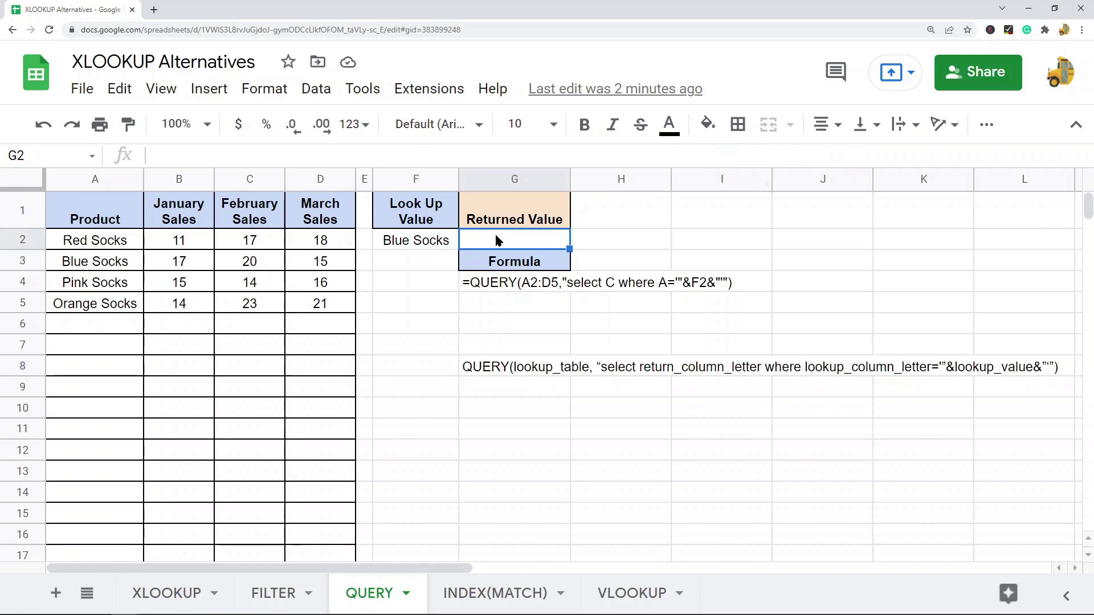
type("=query")
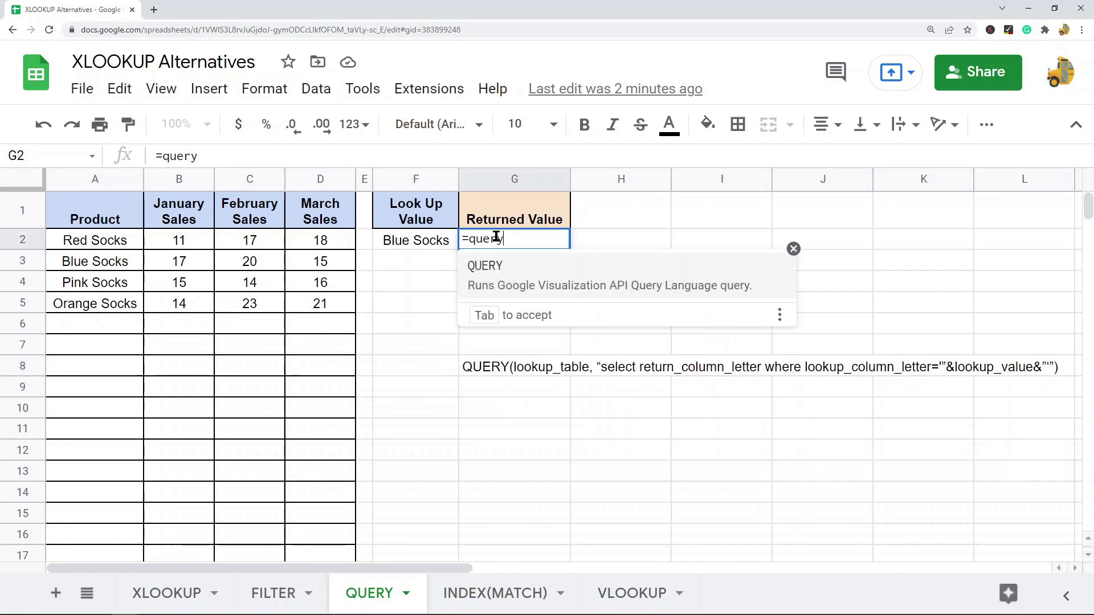
key("Tab")
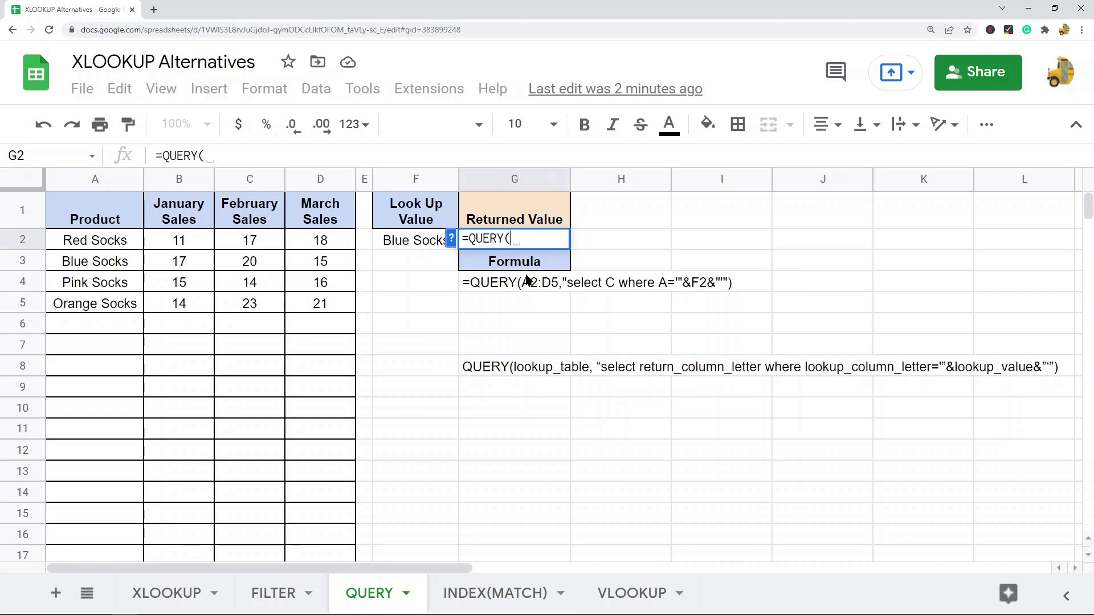
left_click(85, 242)
left_click(328, 307, "shift")
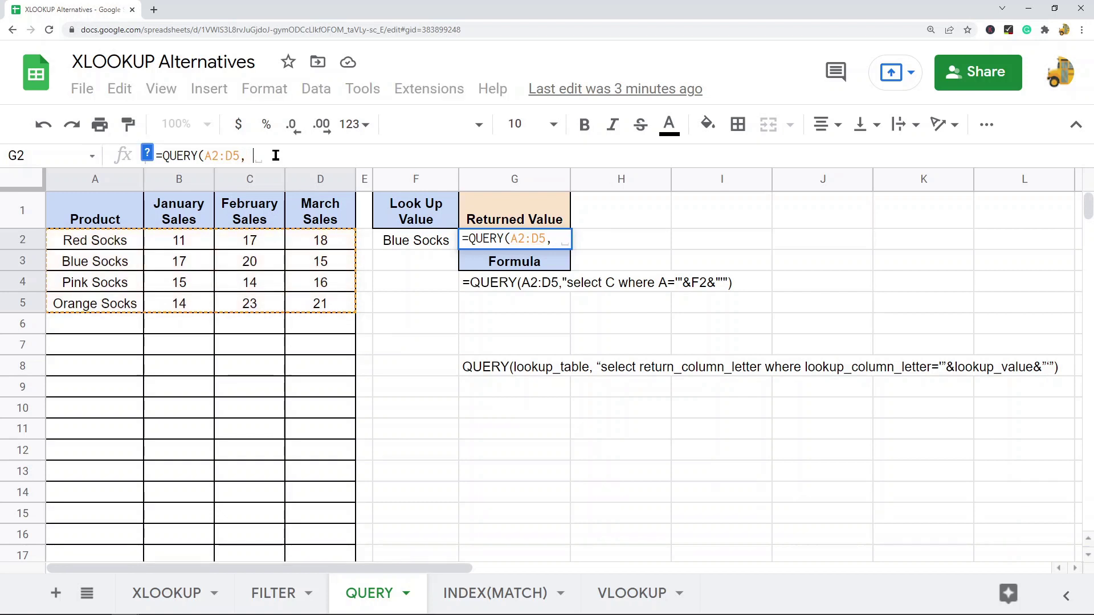
Step: Add the query clause "select C where A='"&F2&'") to the G2 formula, referencing the look-up value in F2
type("\"select C")
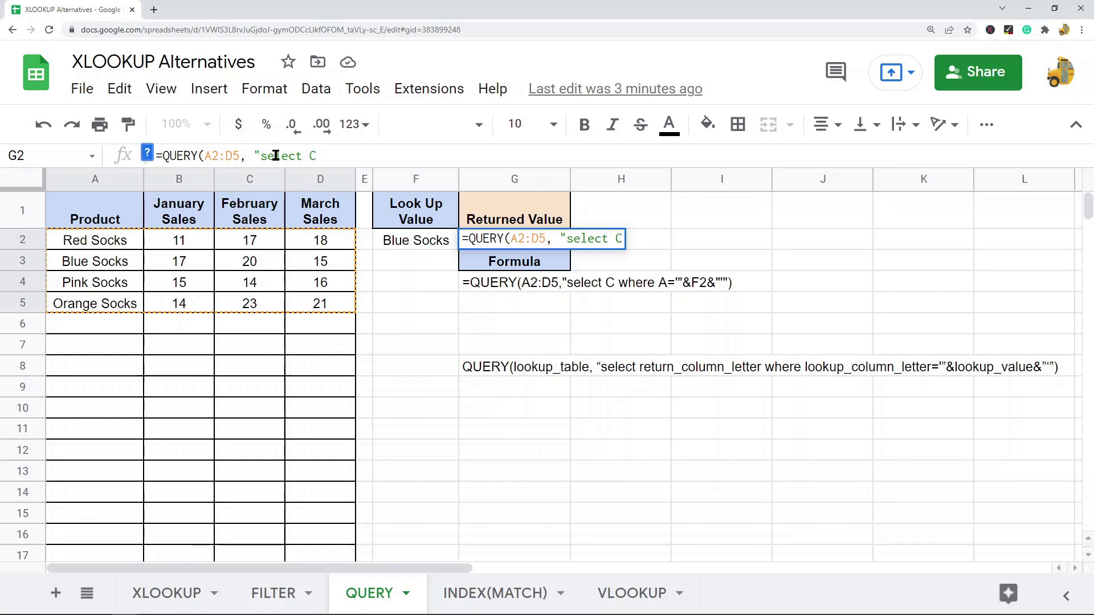
type("where")
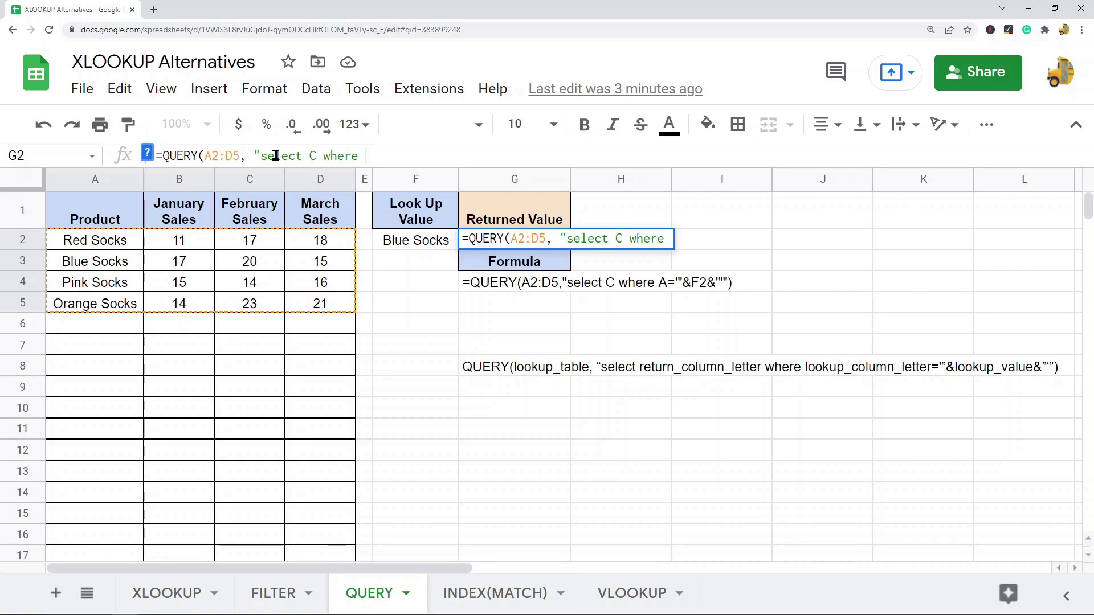
type(" A")
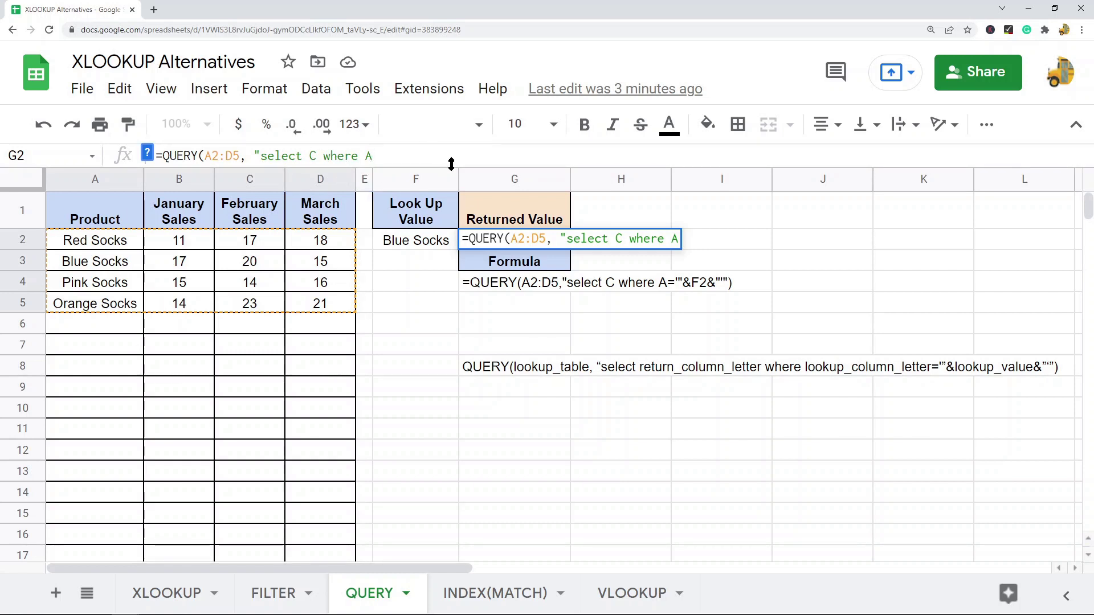
type("=")
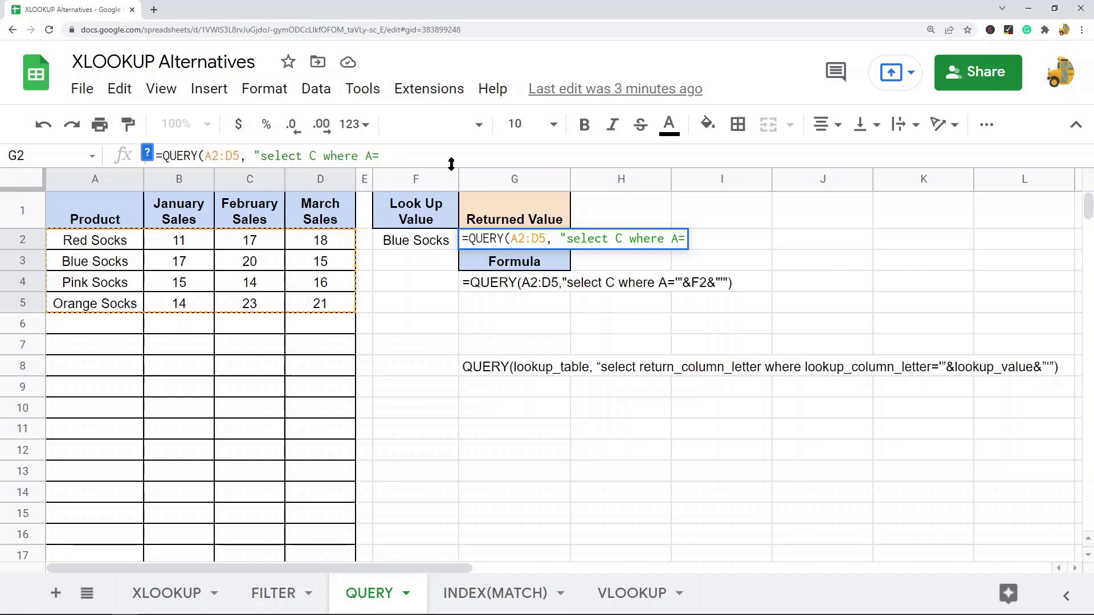
type("'\"")
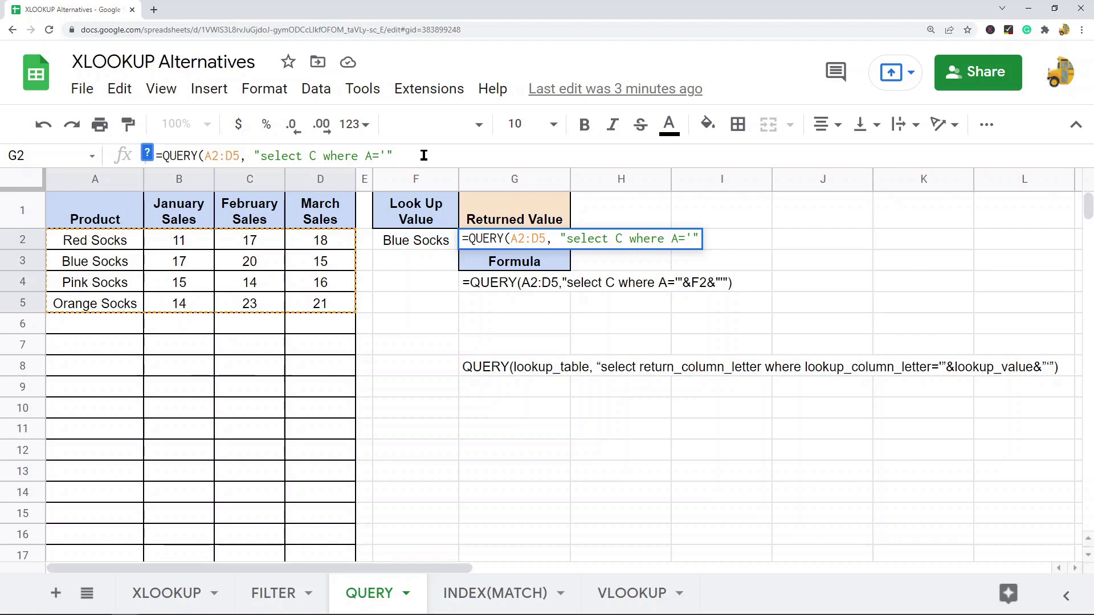
type("&")
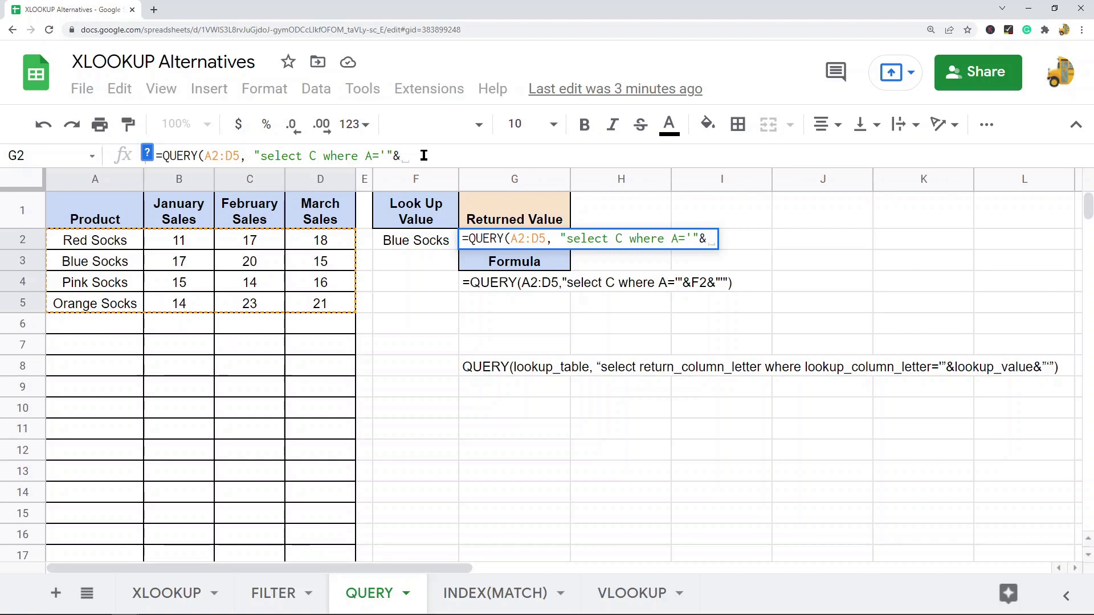
left_click(436, 242)
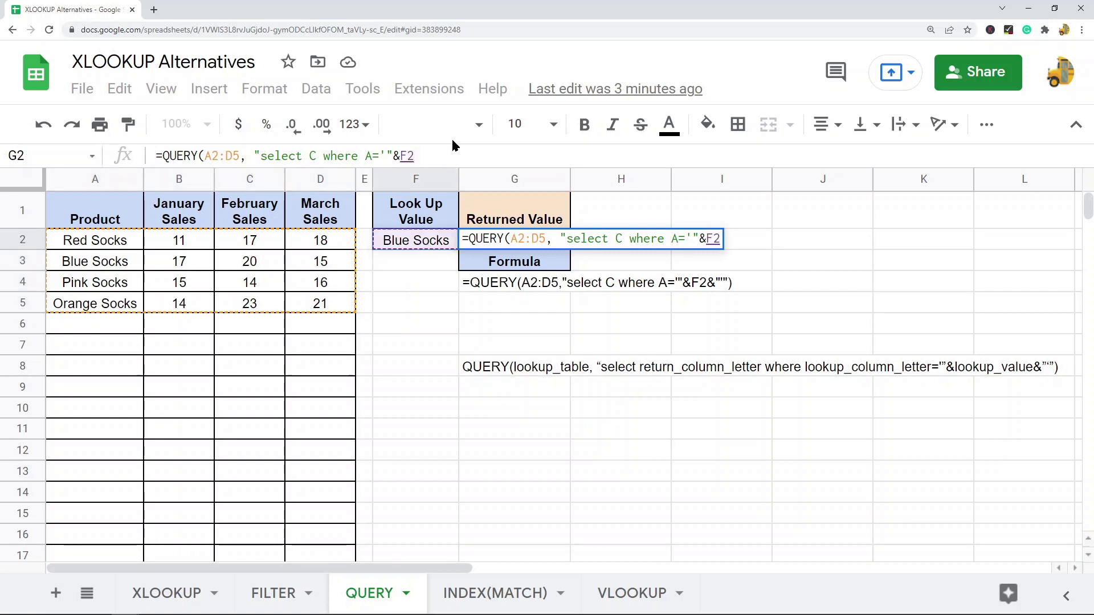
type("&'\"")
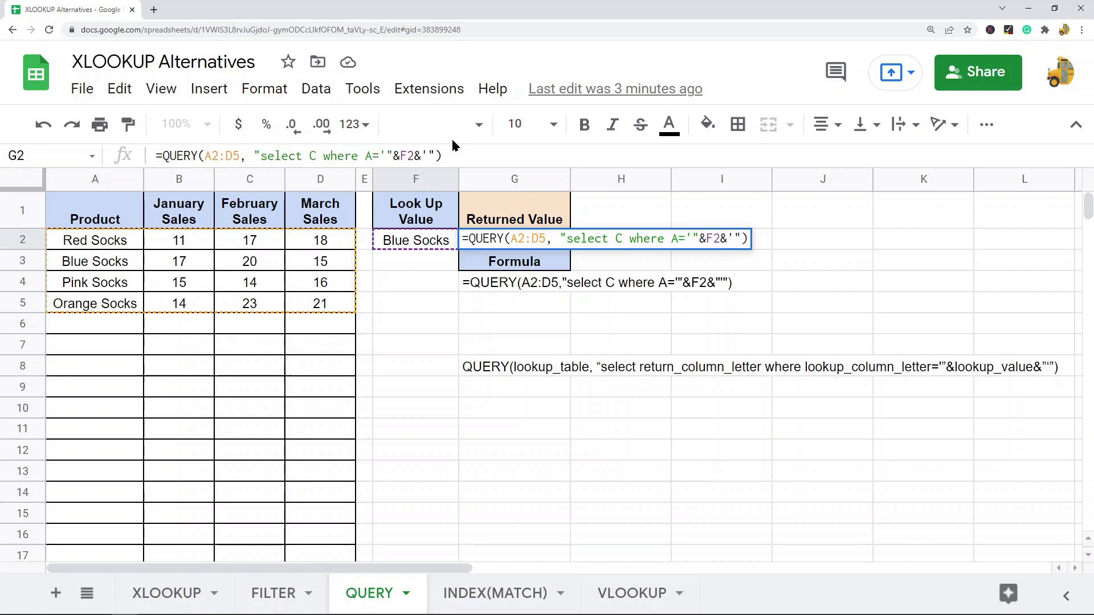
Step: Try to commit the QUERY formula in G2, varying its closing quotes and parentheses
key("Return")
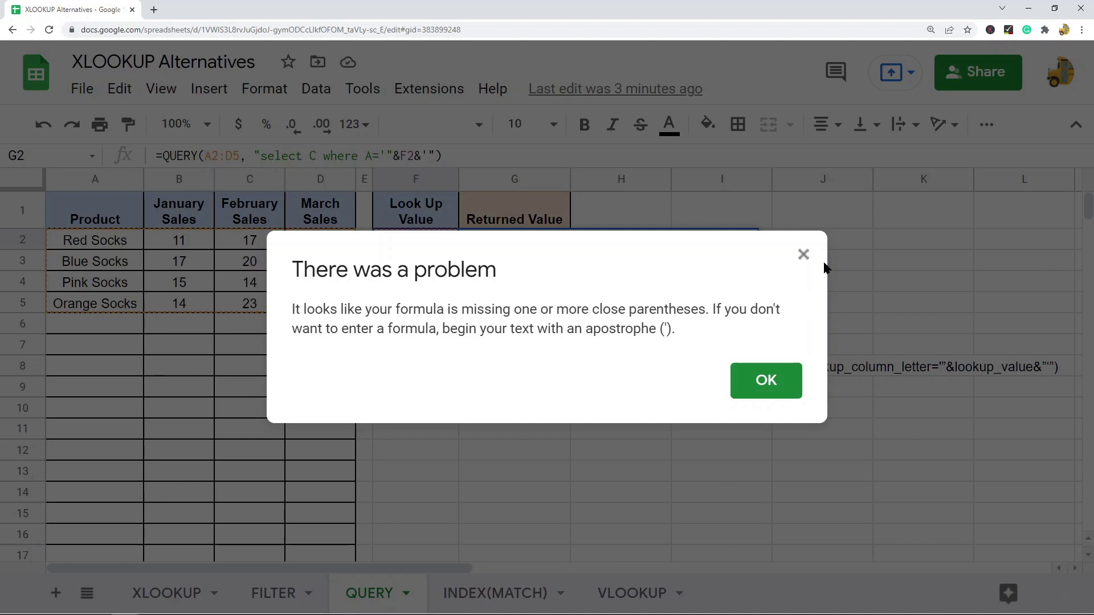
left_click(802, 255)
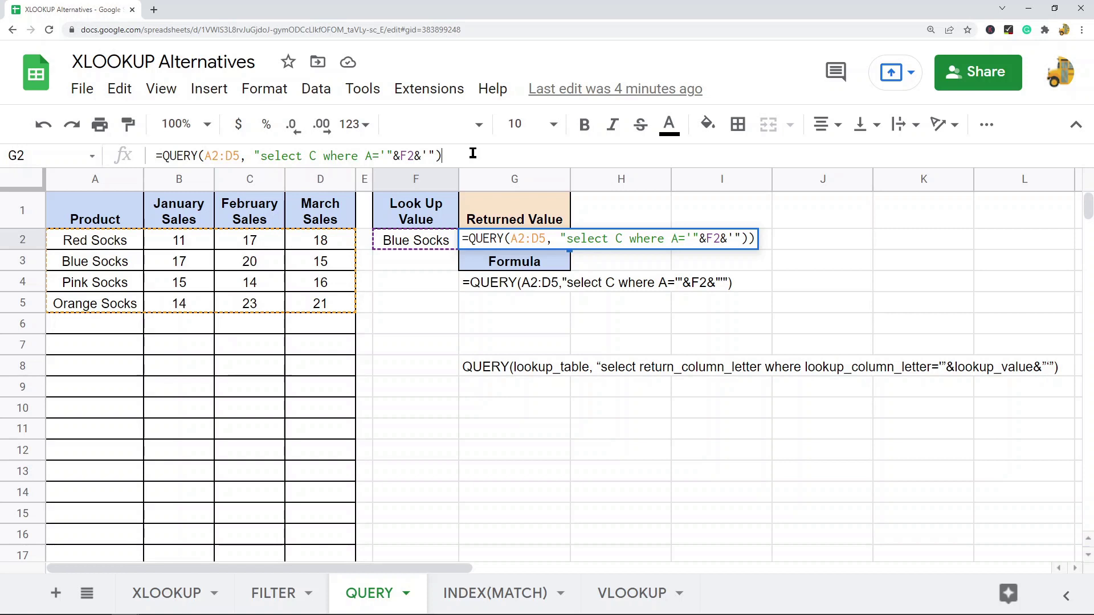
key("Return")
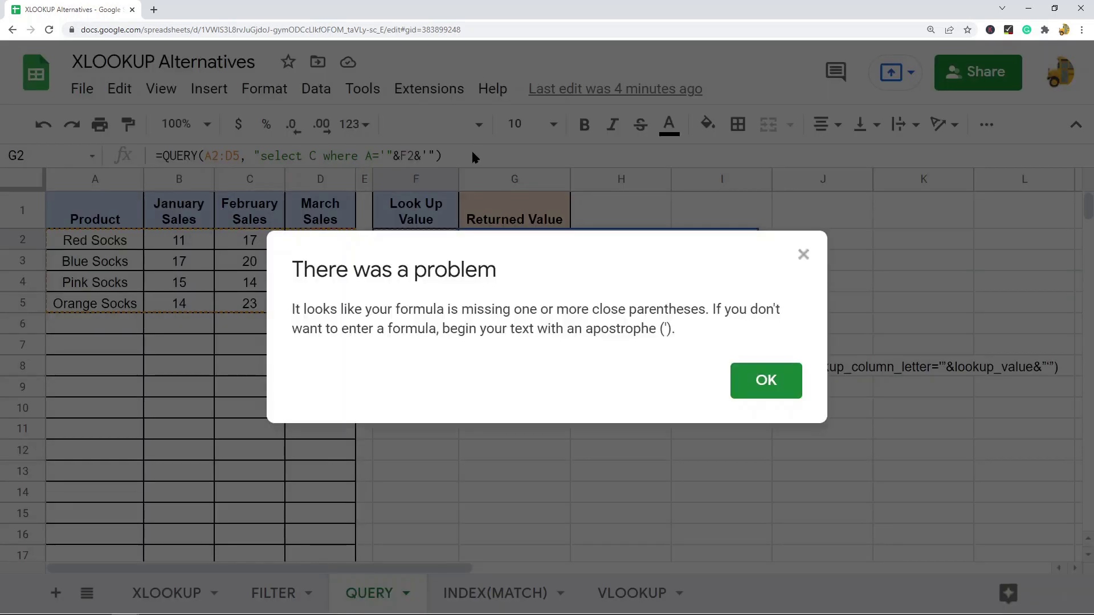
left_click(804, 254)
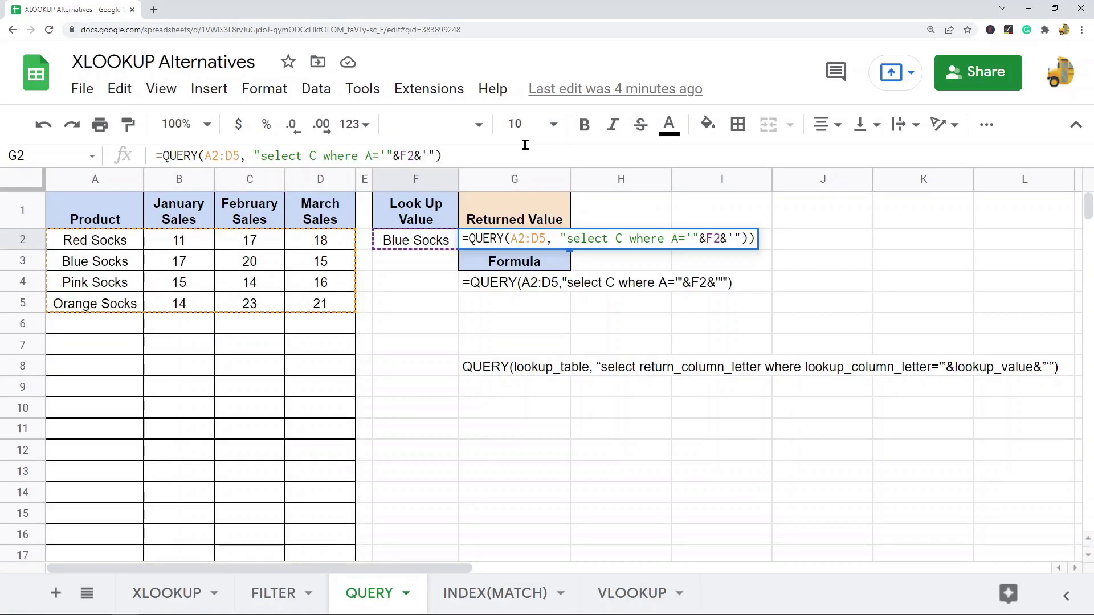
type(")")
key("Return")
key("Escape")
left_click(260, 156)
left_click(451, 156)
type("\"")
key("BackSpace")
key("Return")
left_click(804, 254)
Step: Correct the ending after F2 and commit =QUERY(A2:D5, "select C where A='"&F2&"'") in G2
left_click(428, 155)
key("BackSpace")
type("\"")
key("Delete")
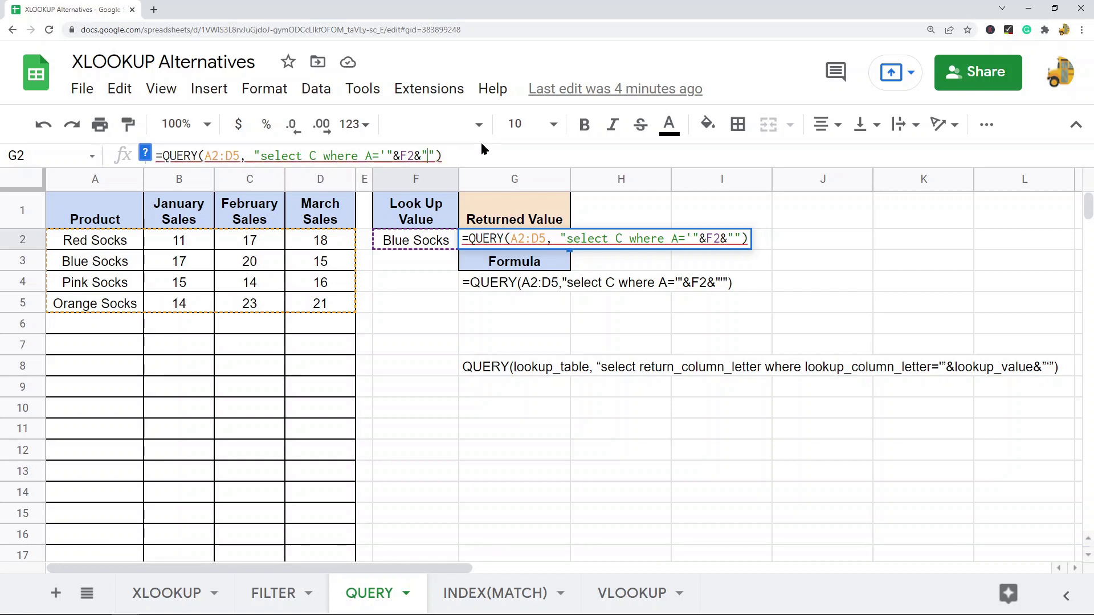
type("'")
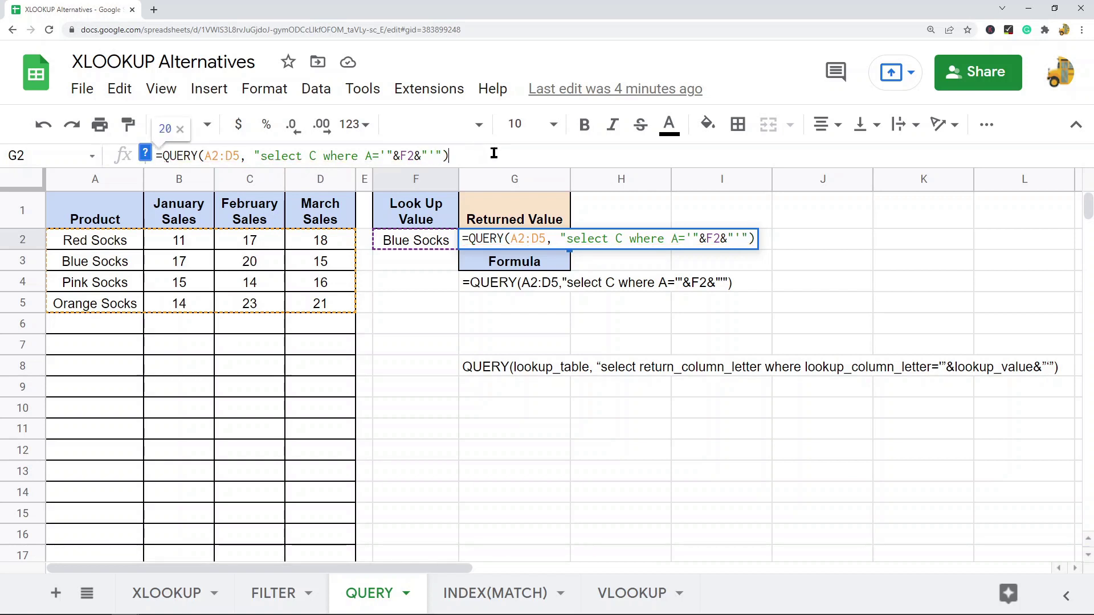
key("Return")
key("Up")
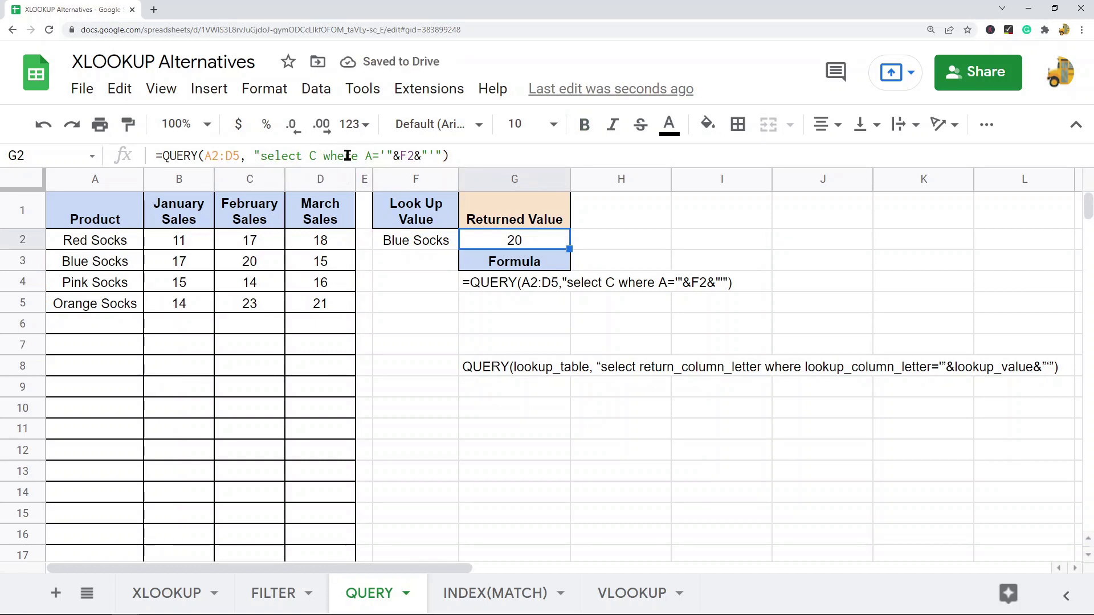
Step: Examine the single and double quotes on both sides of &F2& in the G2 QUERY formula
left_click(379, 157)
left_click_drag(380, 158, 393, 160)
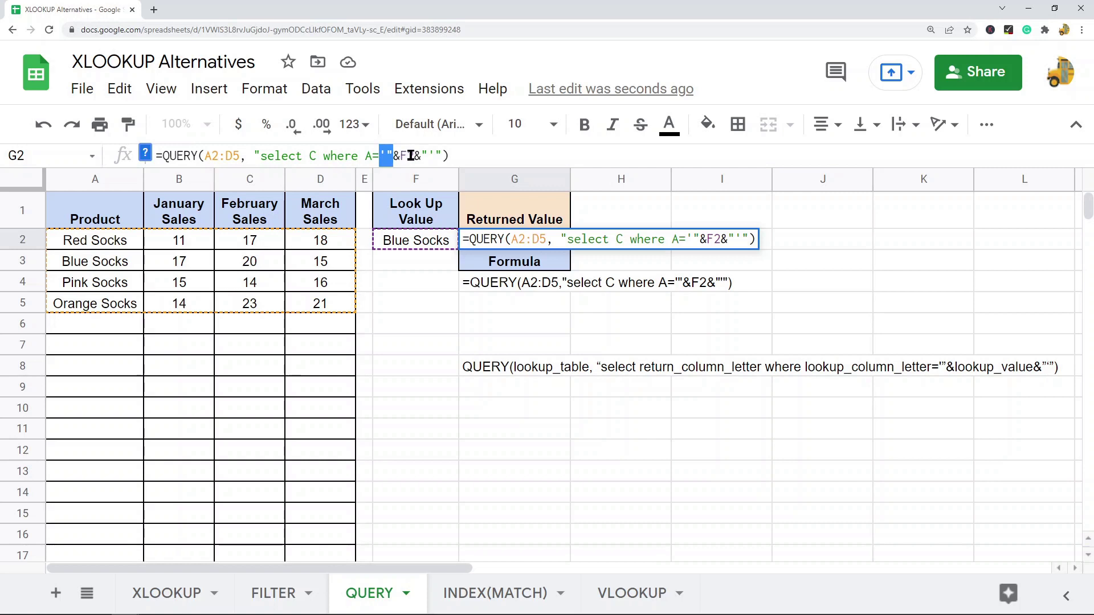
left_click(422, 156)
left_click_drag(421, 156, 435, 157)
left_click(442, 157)
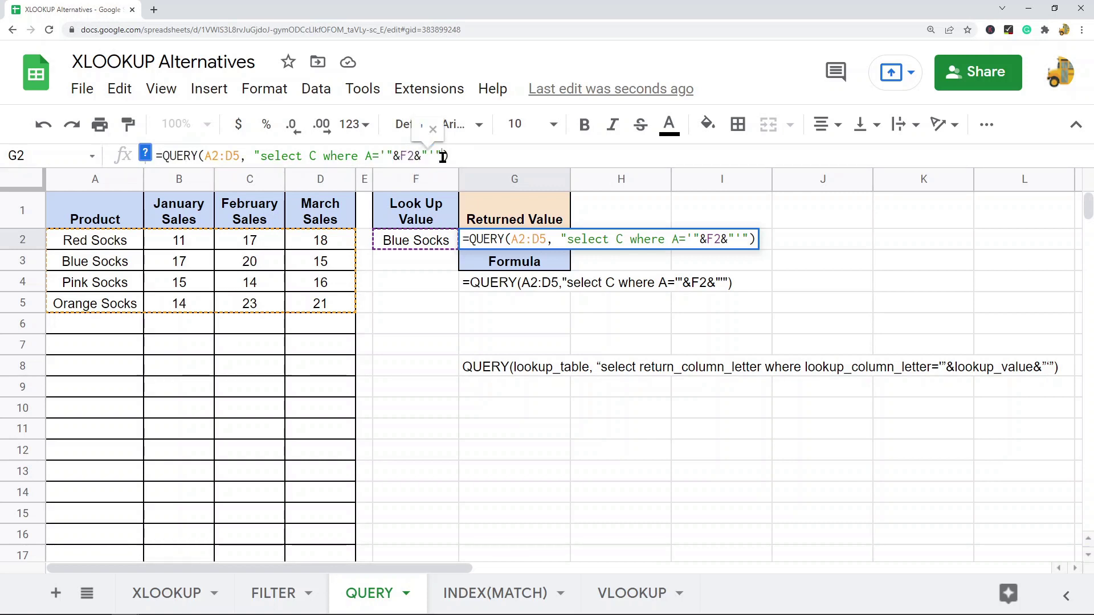
left_click_drag(442, 155, 438, 154)
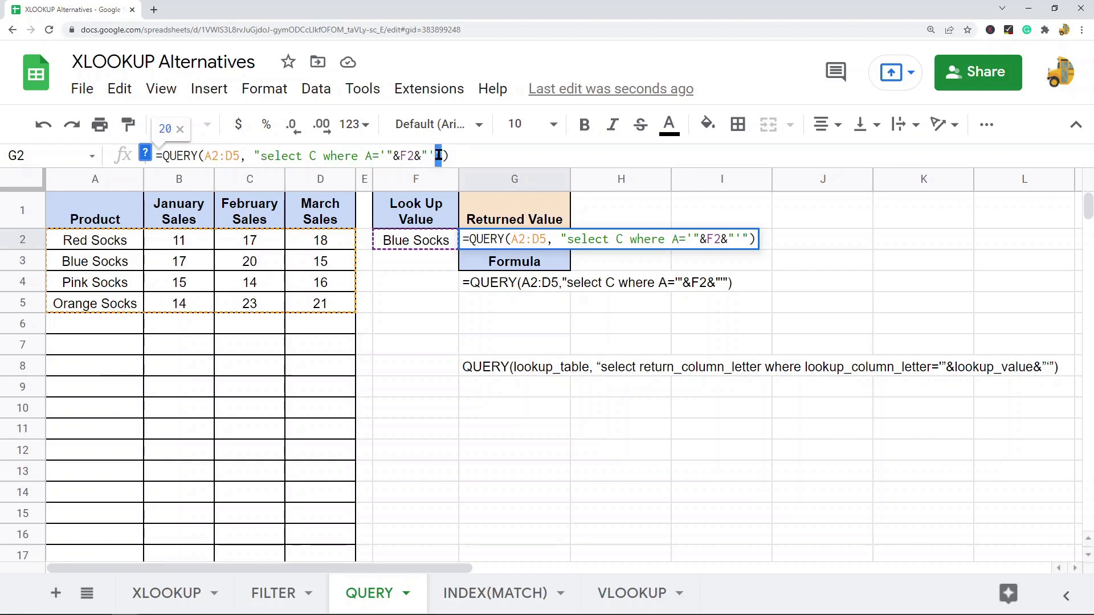
left_click(472, 158)
left_click(826, 265)
left_click(561, 246)
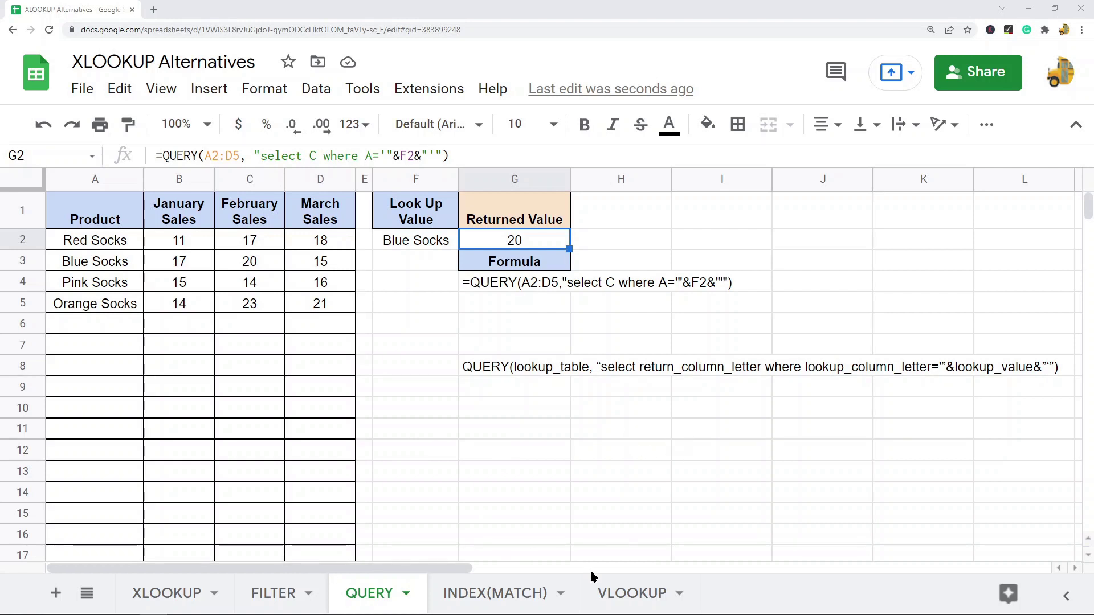
Step: Open the INDEX(MATCH) sheet and review its syntax note against the return range in column C
left_click(502, 594)
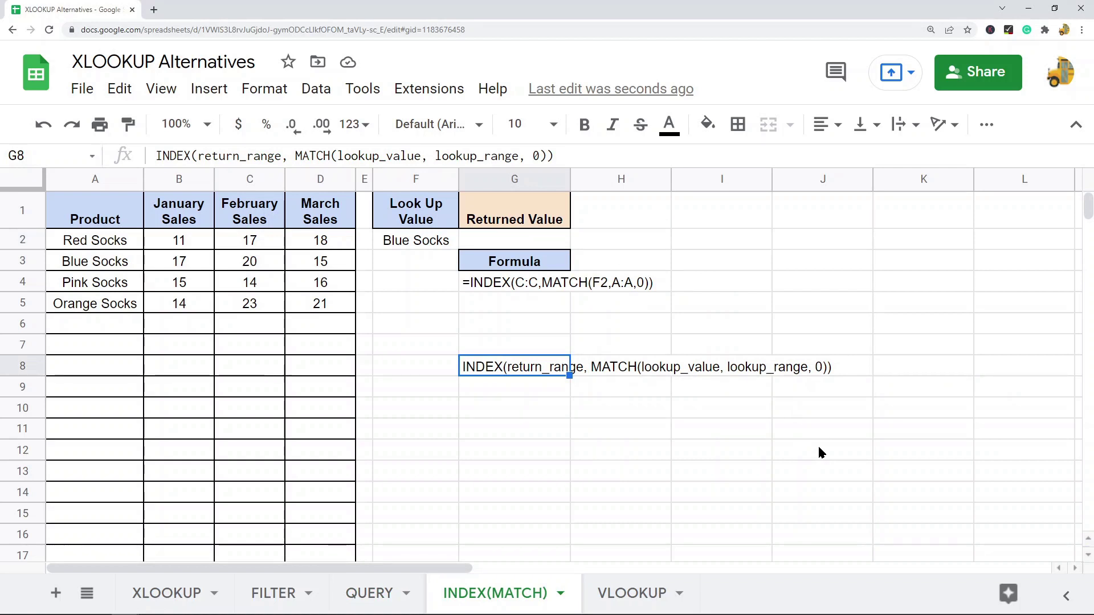
left_click(540, 428)
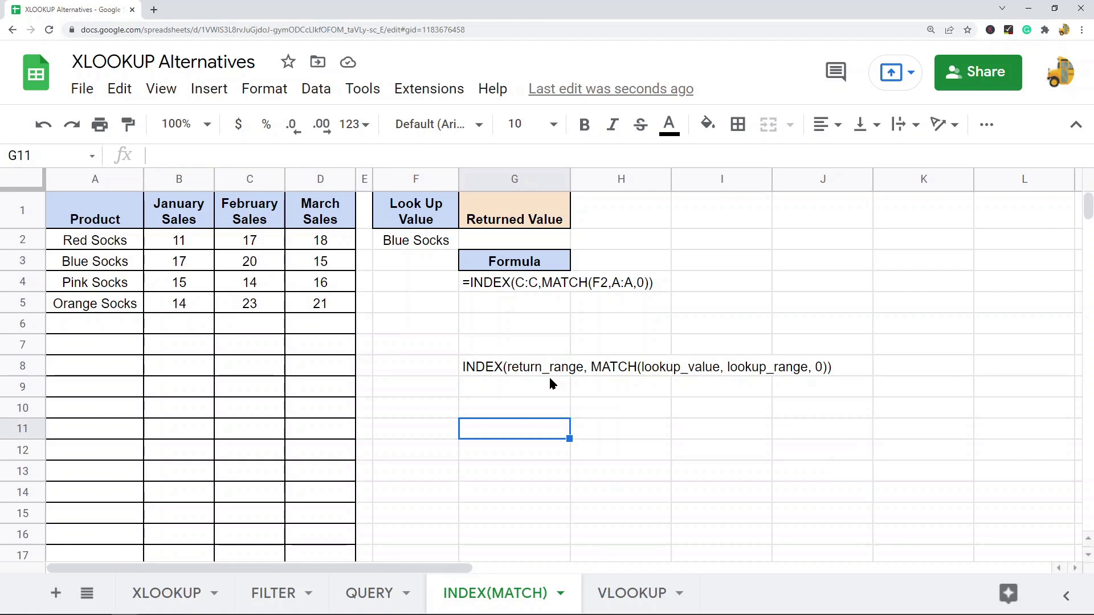
left_click(241, 177)
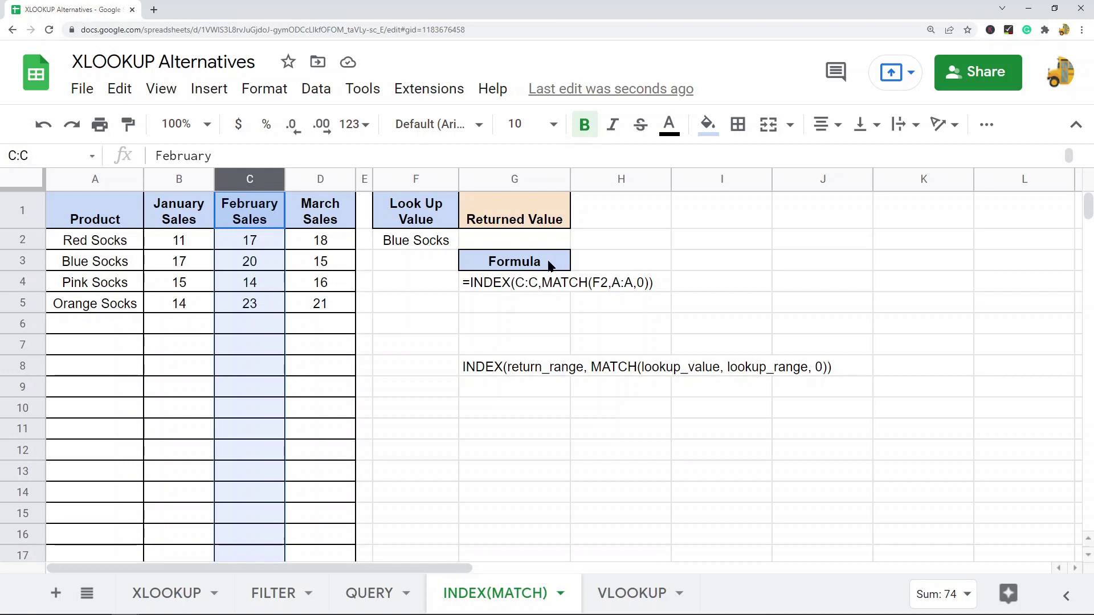
Step: Begin an INDEX formula in G2 returning from column C, with a nested MATCH that looks up F2
left_click(519, 242)
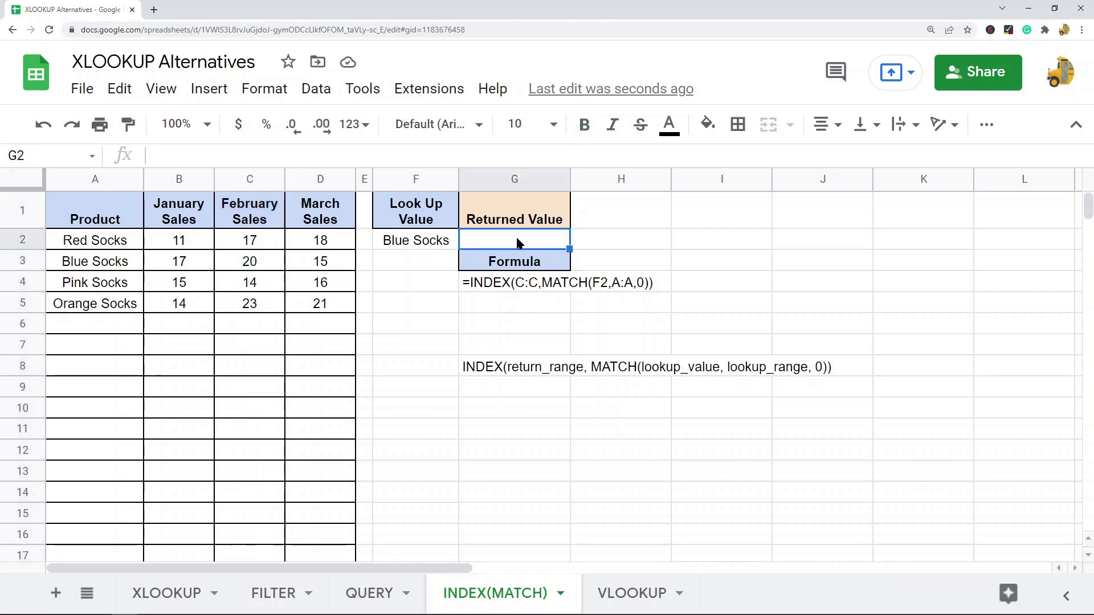
type("=Index(")
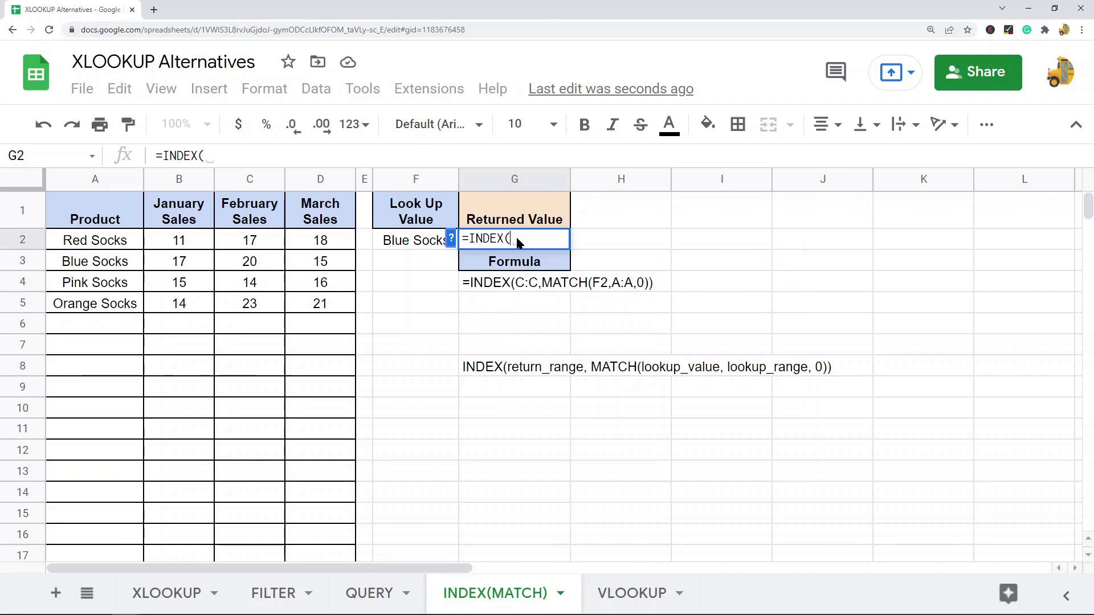
left_click(249, 179)
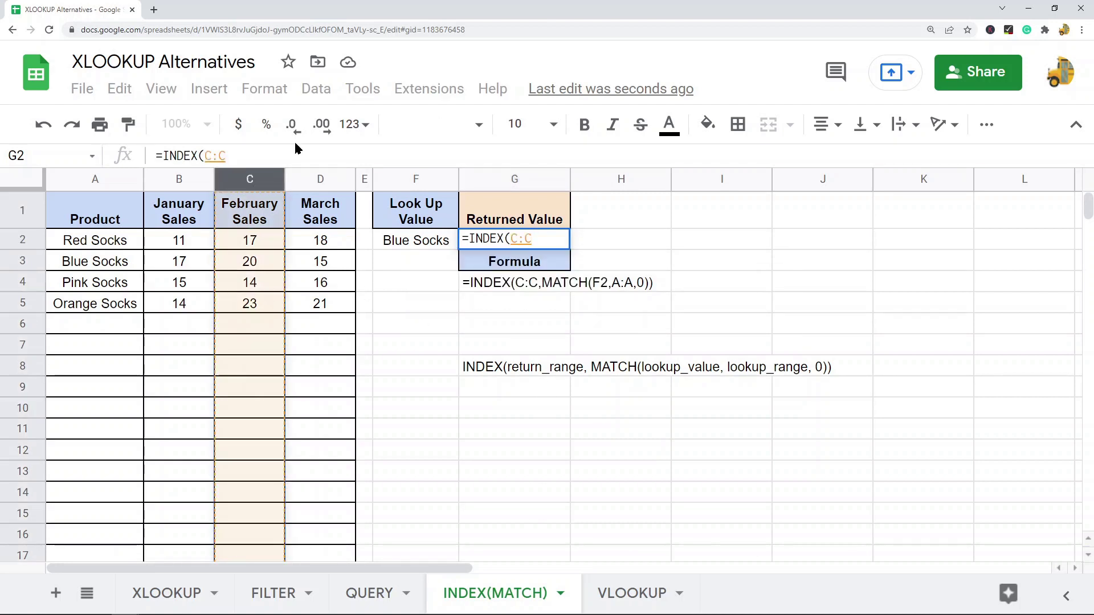
type(",MATCH(")
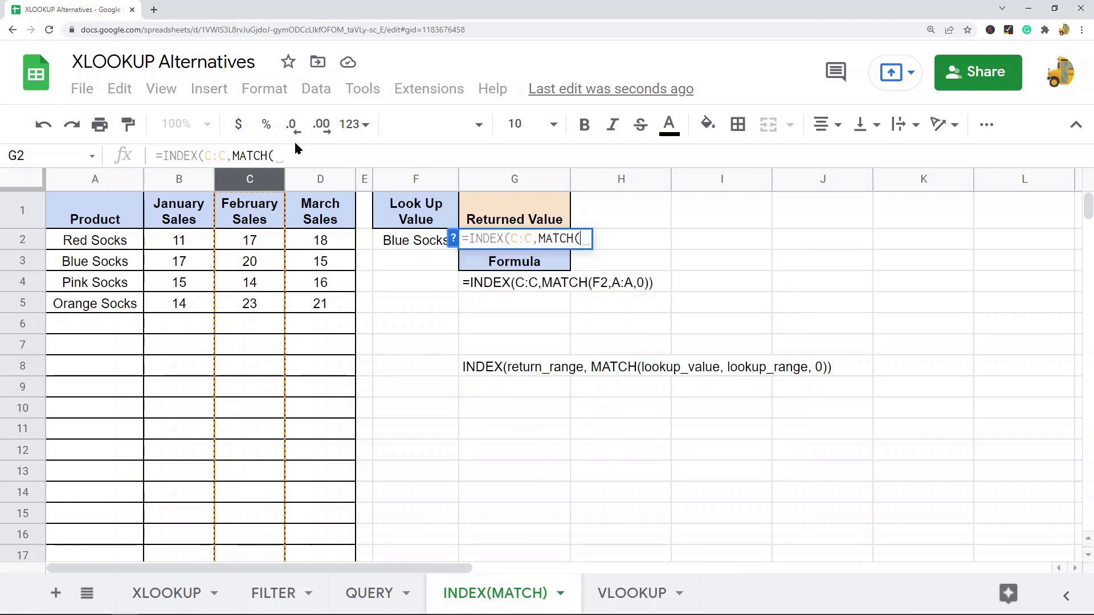
left_click(419, 245)
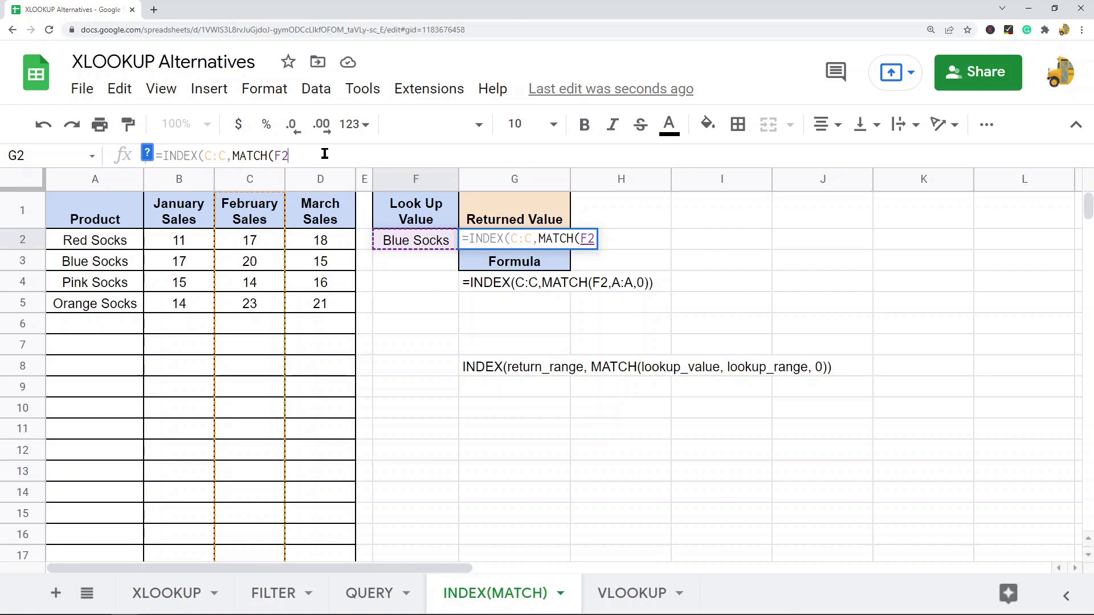
type(",")
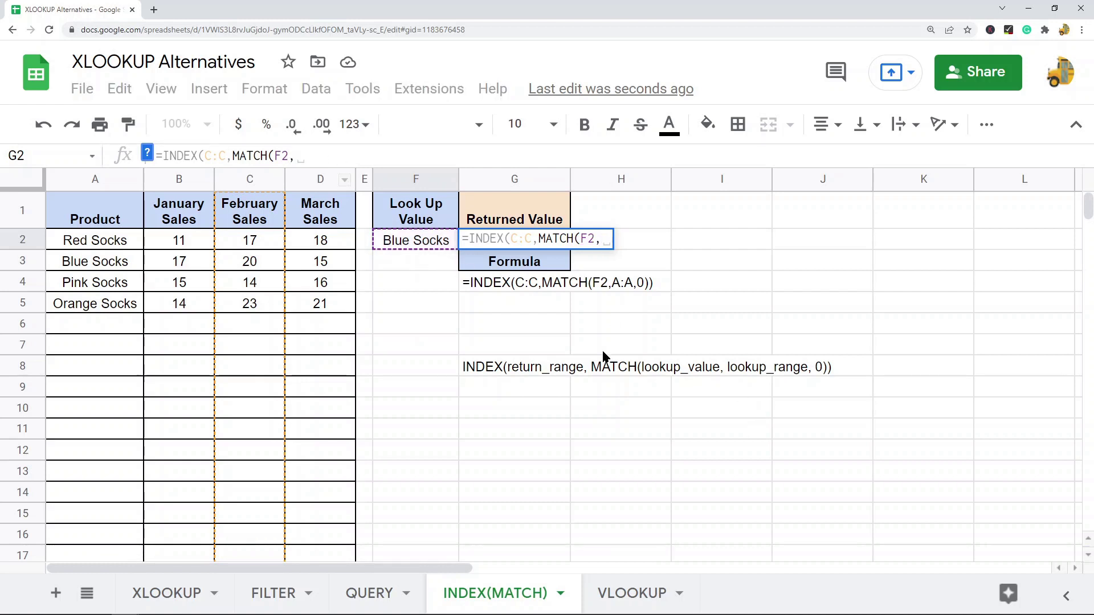
Step: Complete the MATCH with lookup range A:A and match type 0, committing =INDEX(C:C,MATCH(F2,A:A,0)) in G2
left_click(98, 180)
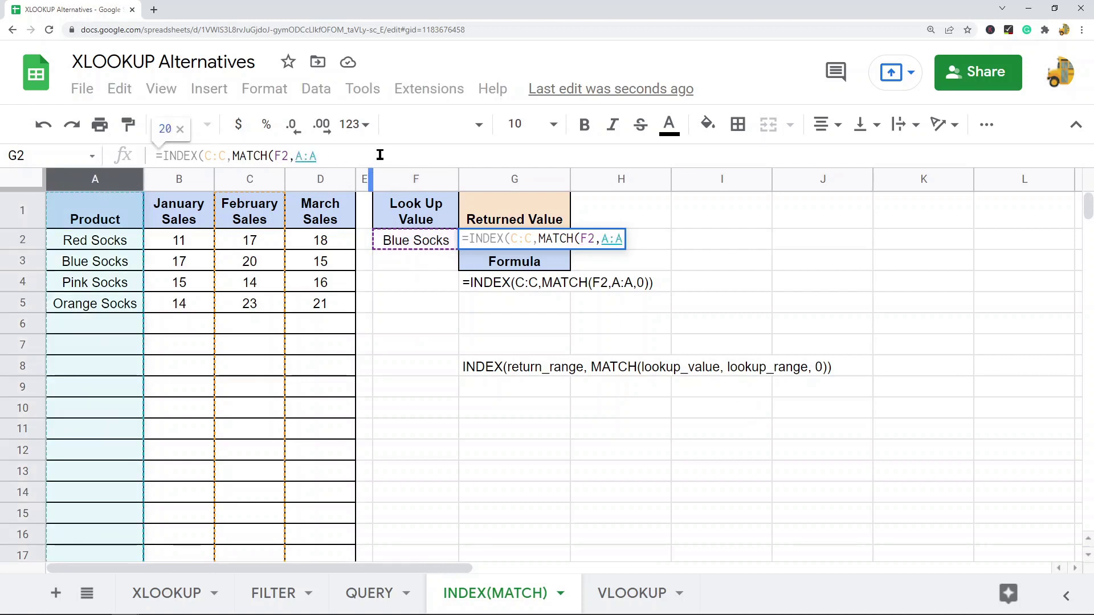
type(",0")
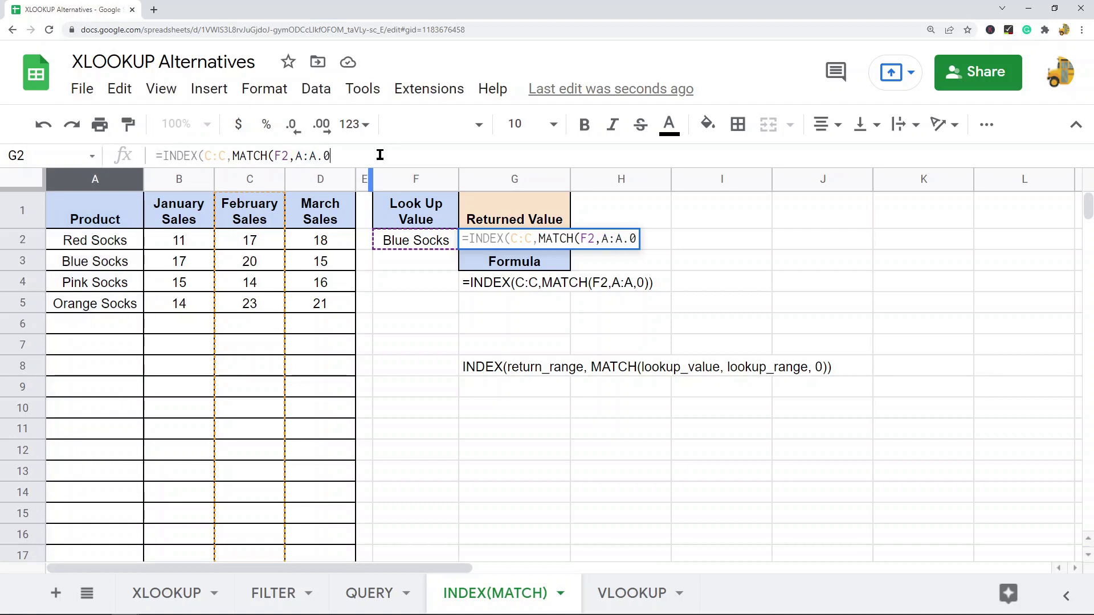
key("BackSpace")
key("BackSpace")
type(",0")
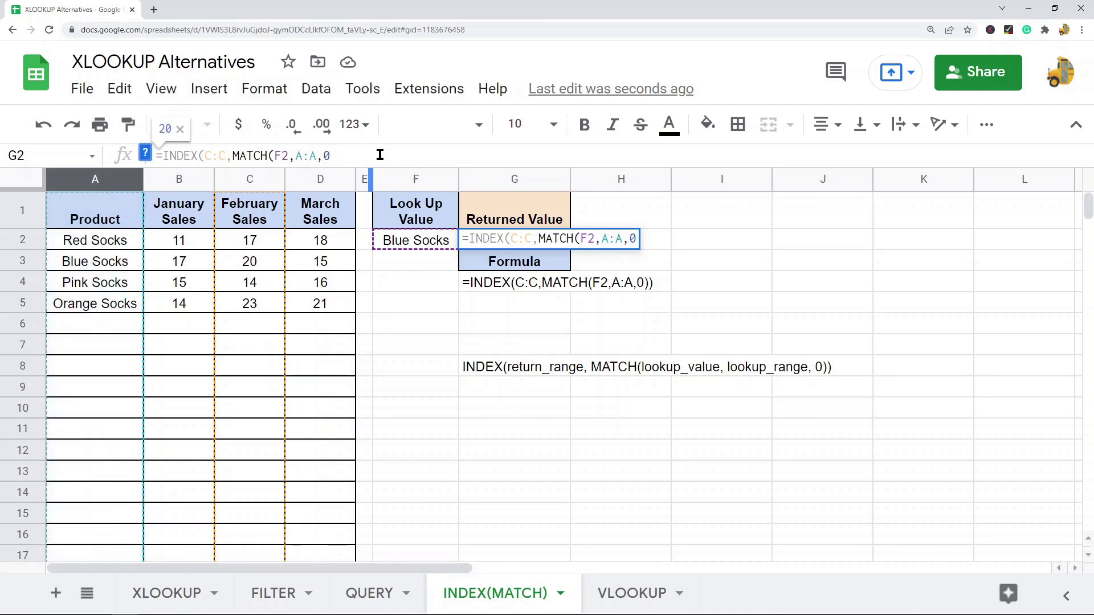
type("))")
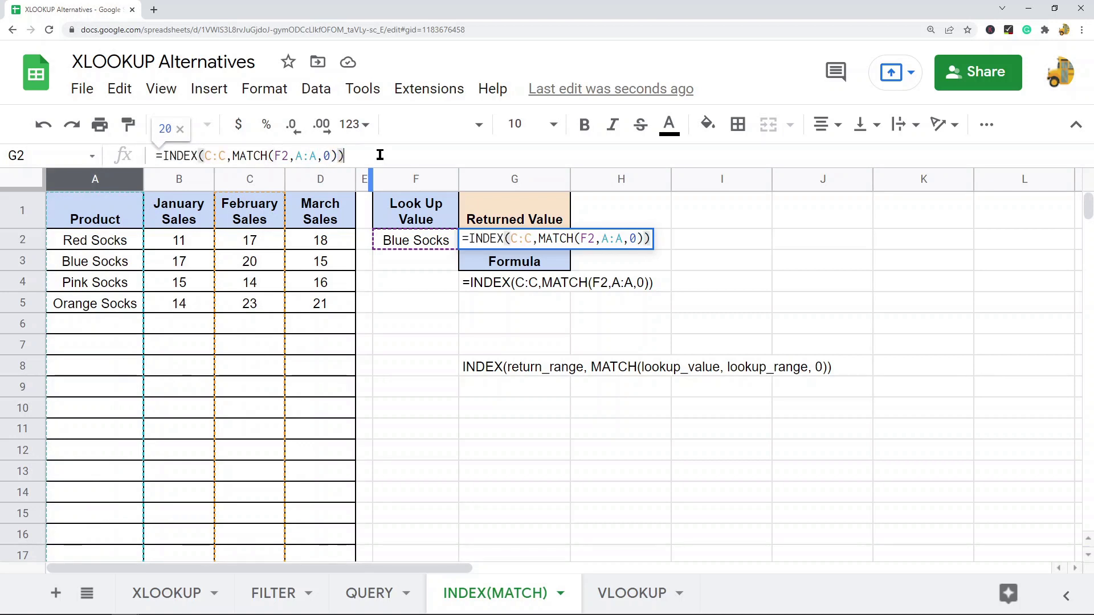
key("Return")
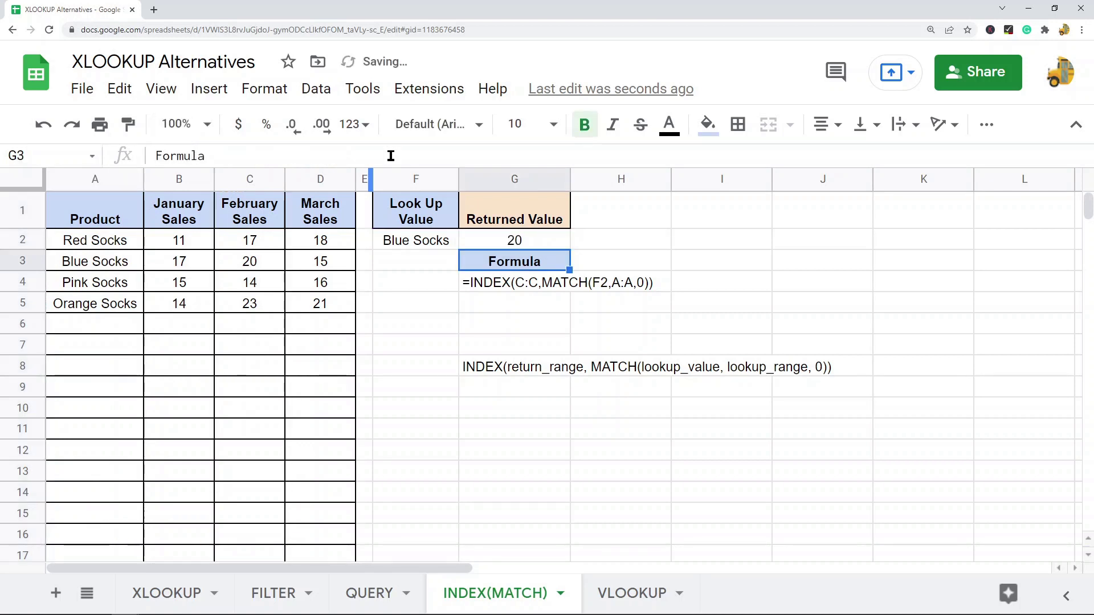
left_click(512, 244)
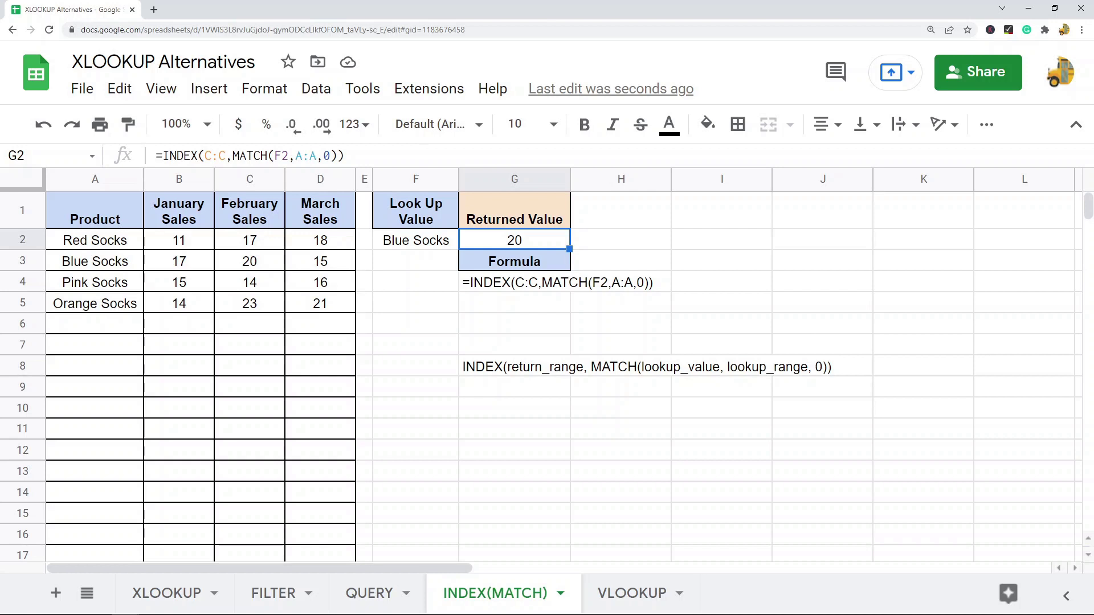
Step: Open the VLOOKUP sheet and review the order of columns A through D for the column index
left_click(633, 594)
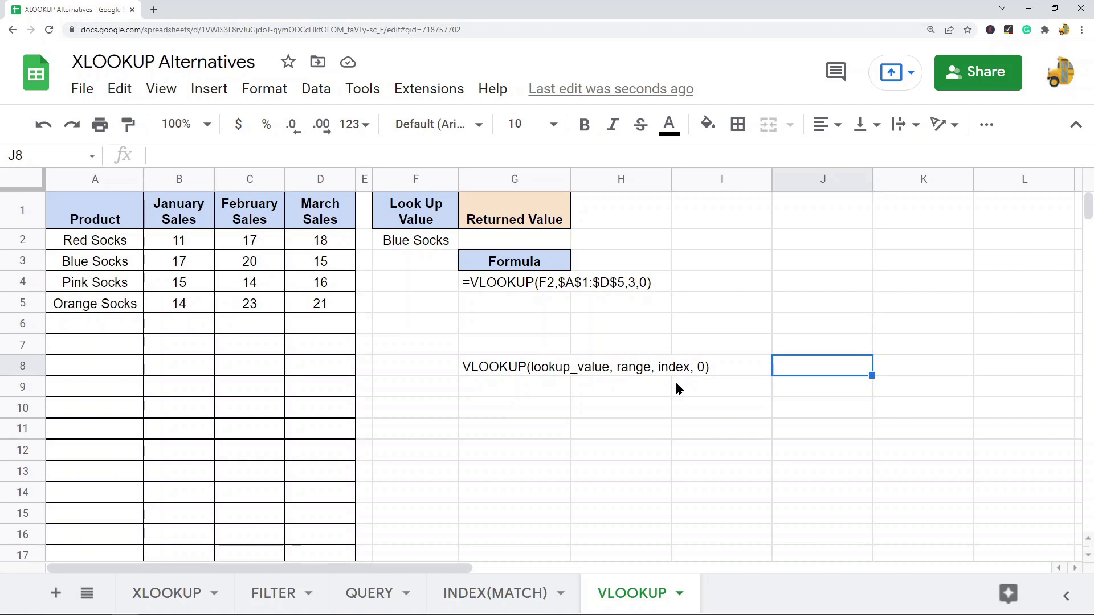
left_click(97, 181)
left_click(174, 180)
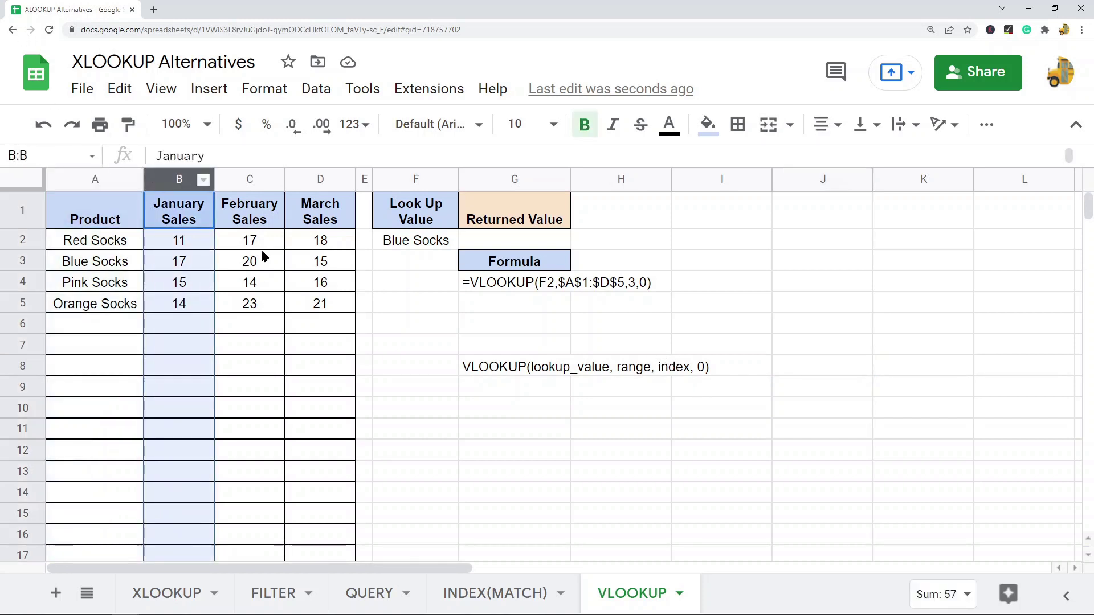
left_click(245, 177)
left_click(315, 181)
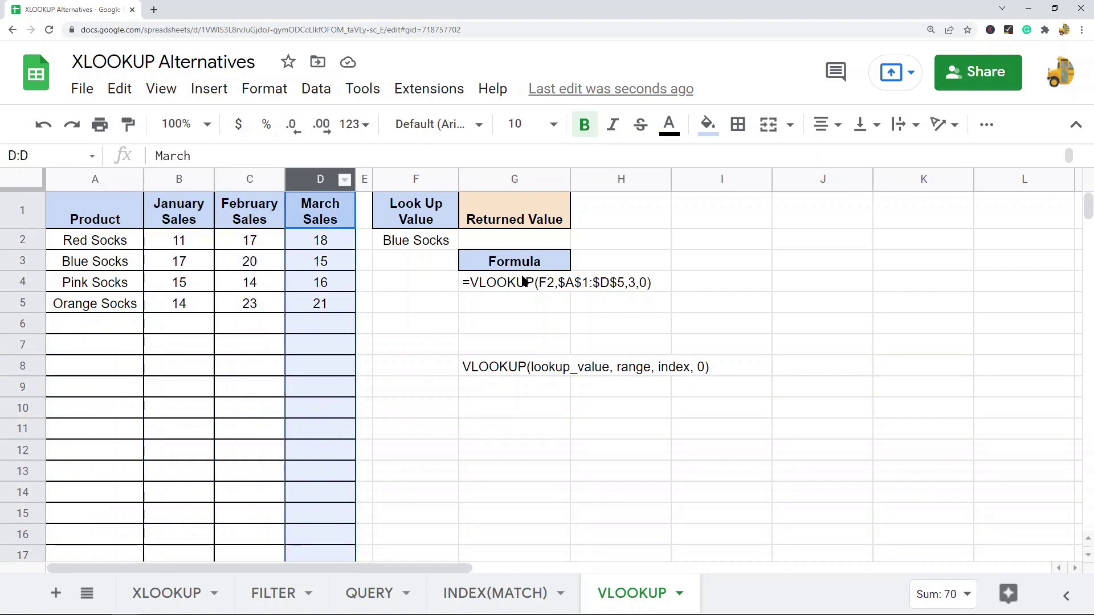
Step: Begin a VLOOKUP formula in G2 with F2 as the lookup value and the absolute range $A:$D
left_click(535, 240)
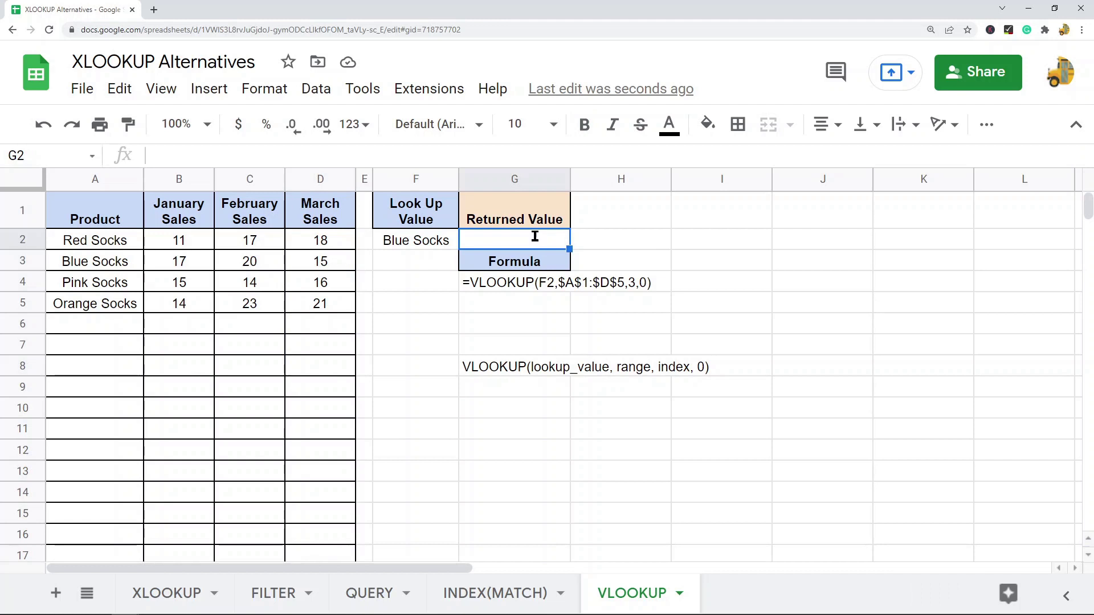
type("=vloo")
key("Tab")
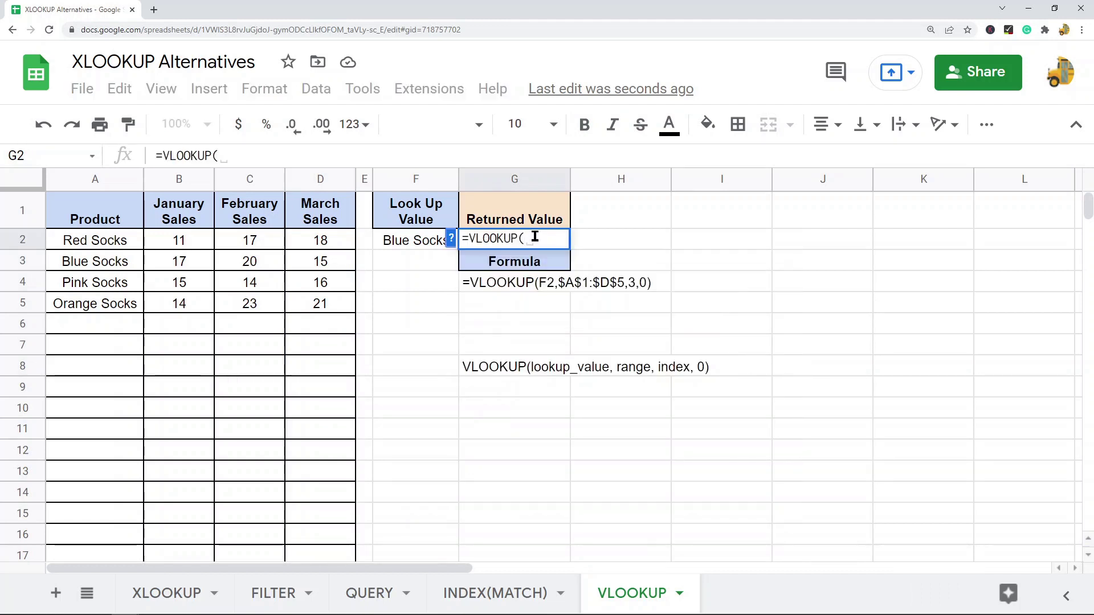
left_click(403, 242)
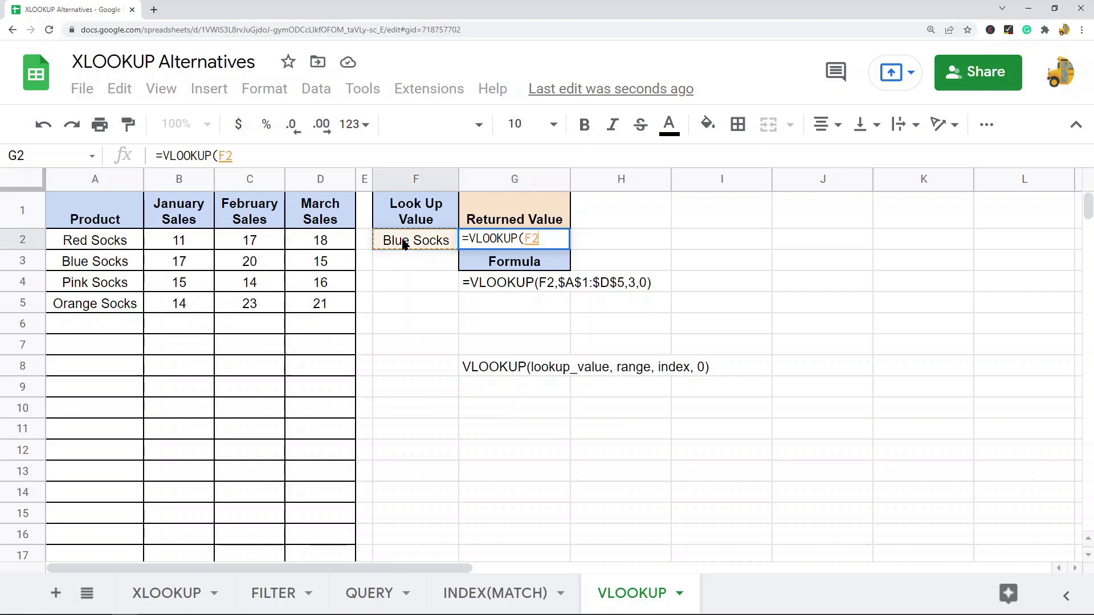
type(",")
left_click(98, 178)
left_click_drag(98, 180, 331, 185)
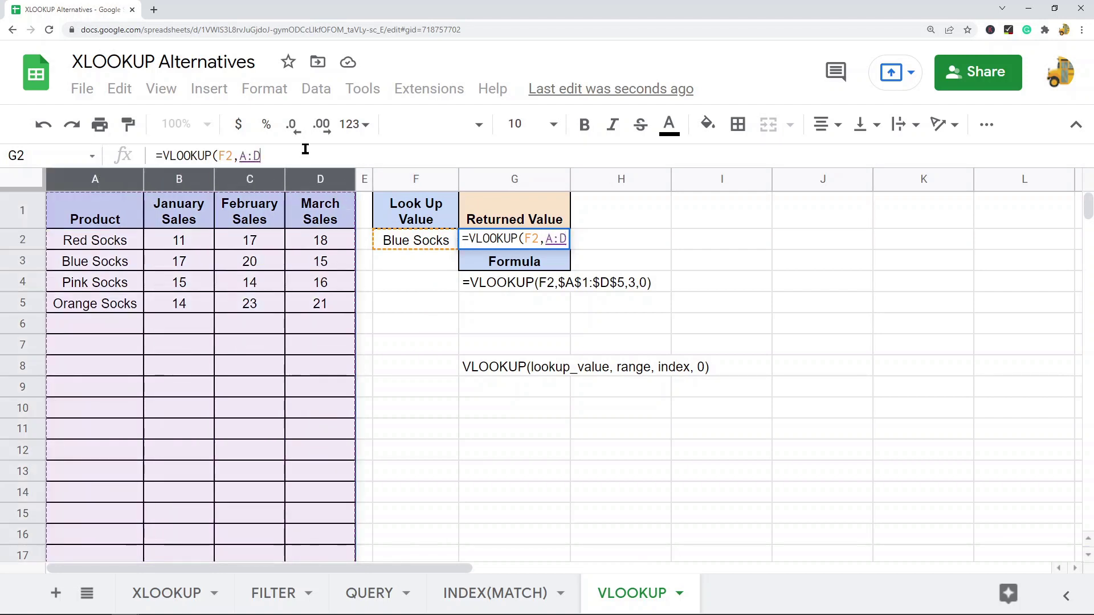
key("F4")
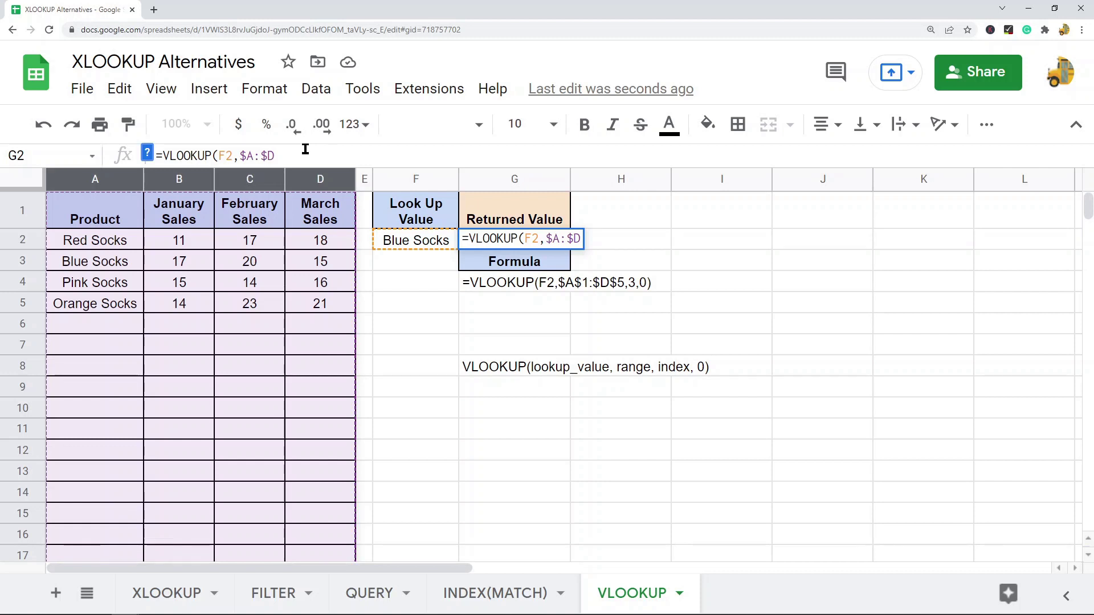
Step: Finish the G2 formula with column index 3 and exact match 0, committing =VLOOKUP(F2,$A:$D,3,0)
type(",")
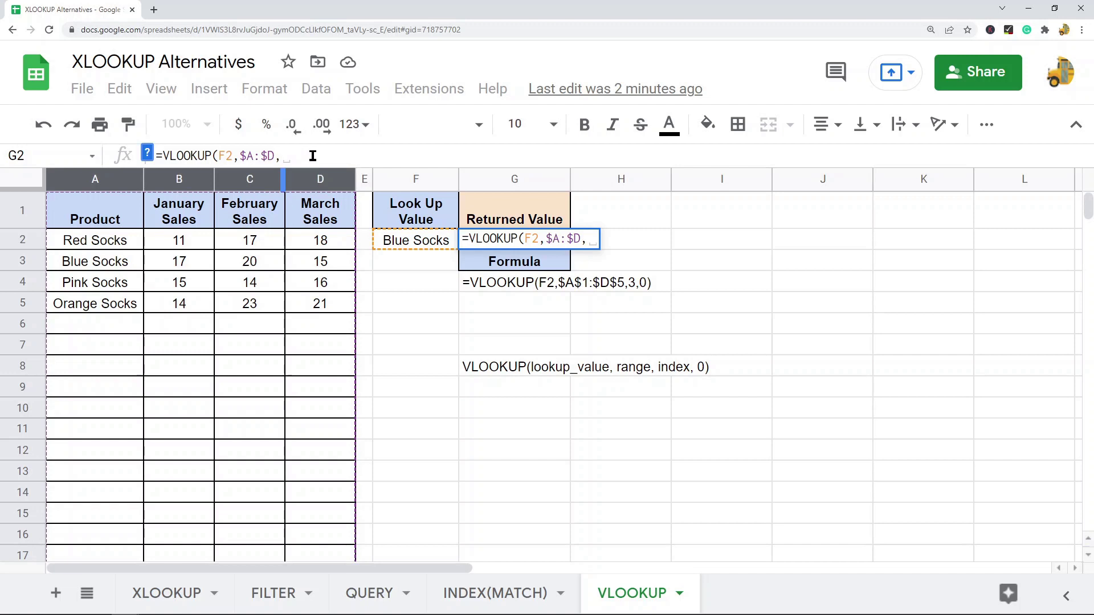
type("3")
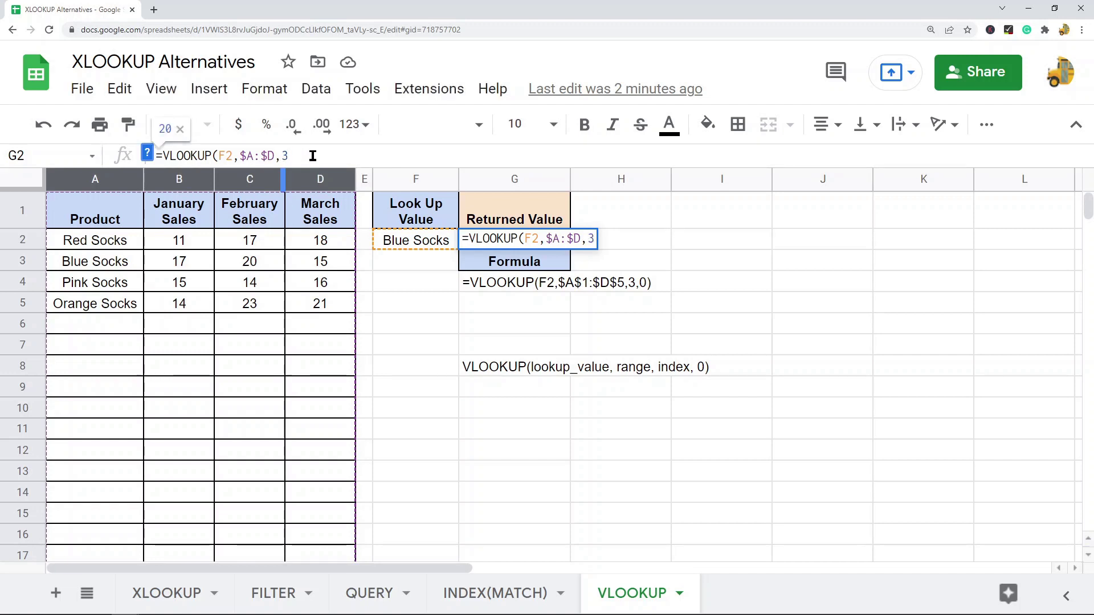
type(",0)")
key("Return")
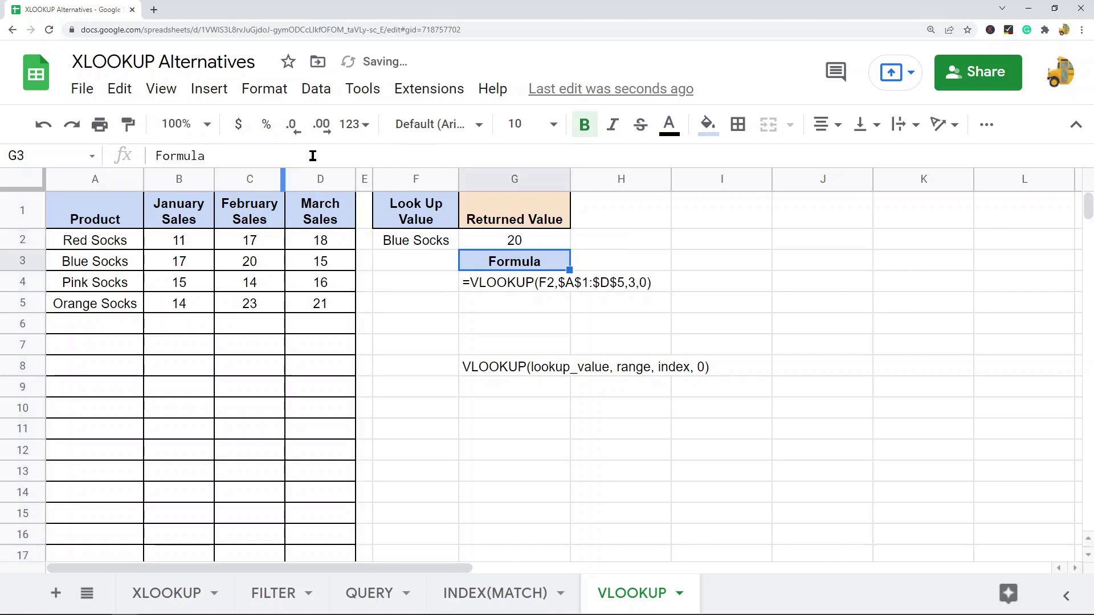
left_click(522, 246)
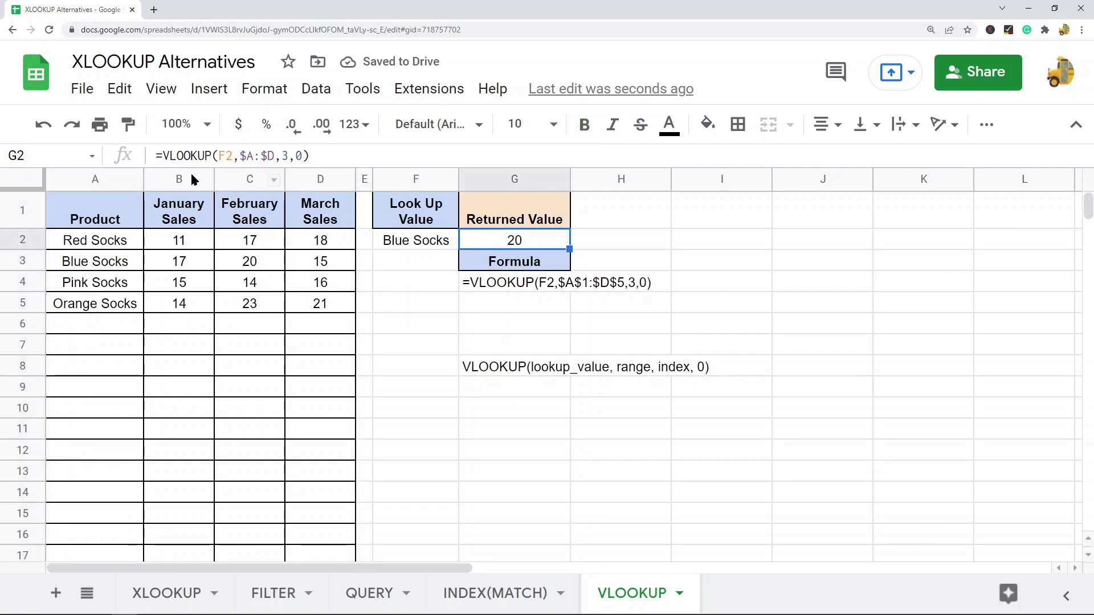
Step: Examine the VLOOKUP formula in G2 against the February Sales column and its Blue Socks cell, C3
left_click(226, 156)
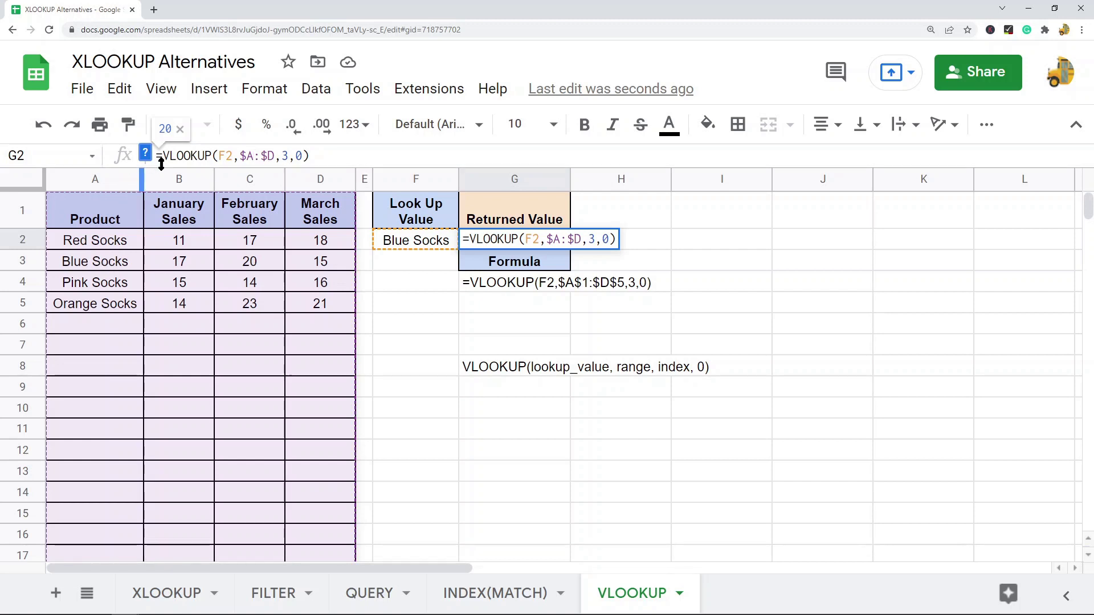
left_click(249, 180)
left_click(252, 267)
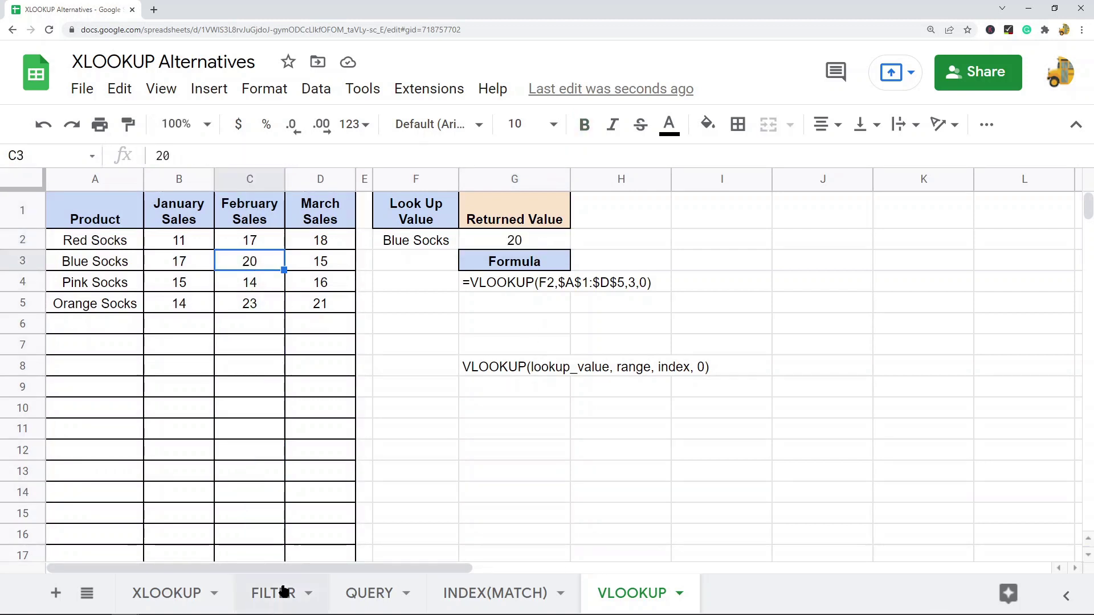
Step: Compare the returned values on the XLOOKUP, FILTER, QUERY, INDEX(MATCH) and VLOOKUP sheets, ending on February Sales in column C
left_click(140, 593)
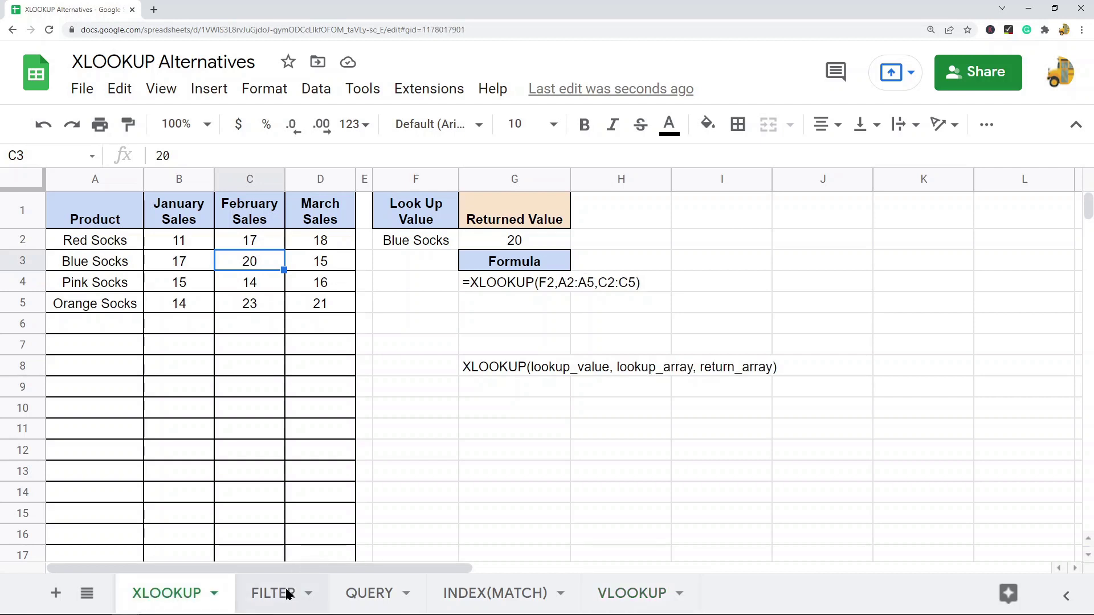
left_click(285, 592)
left_click(372, 594)
left_click(490, 593)
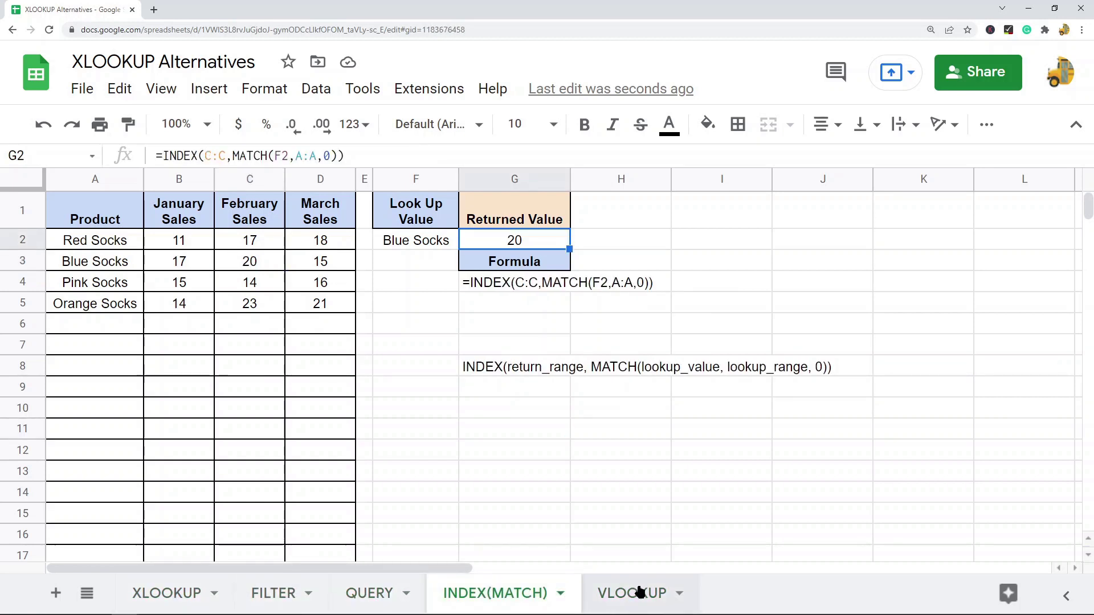
left_click(638, 593)
left_click(250, 178)
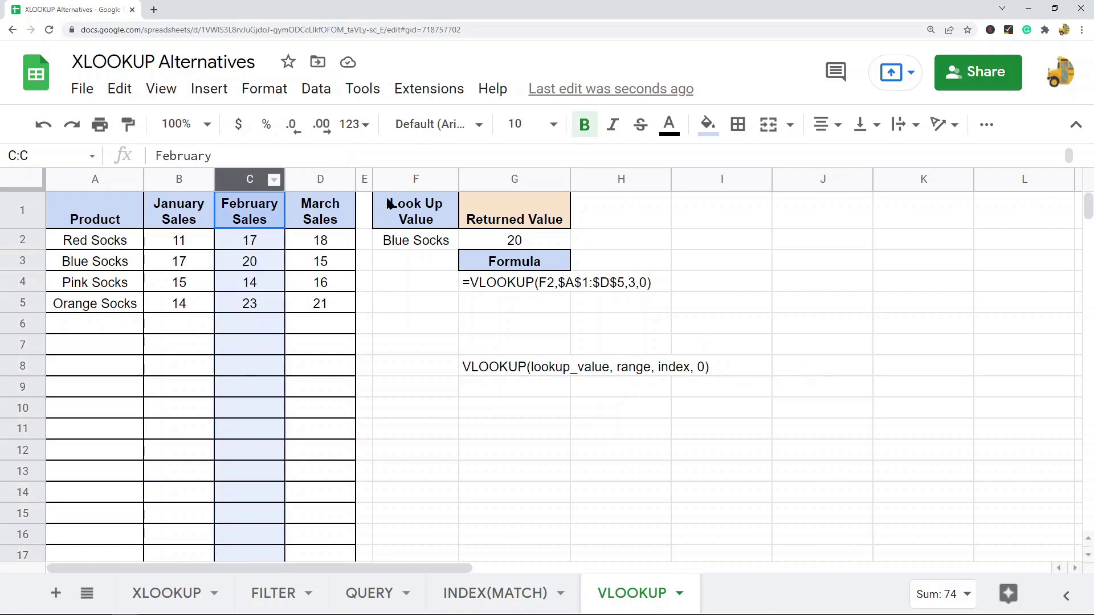